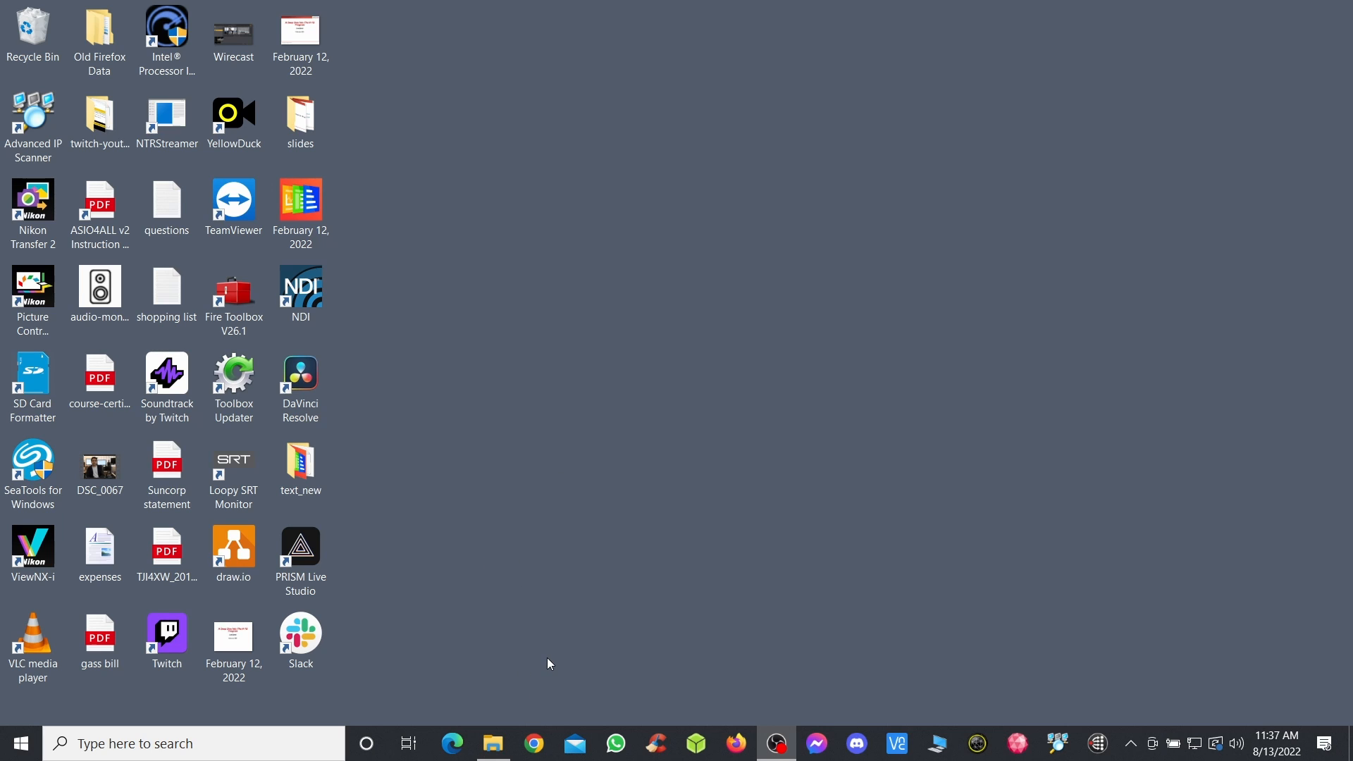
# - Switch to Chrome, search Google for "obs", and open the Open Broadcaster Software website
pyautogui.click(534, 744)
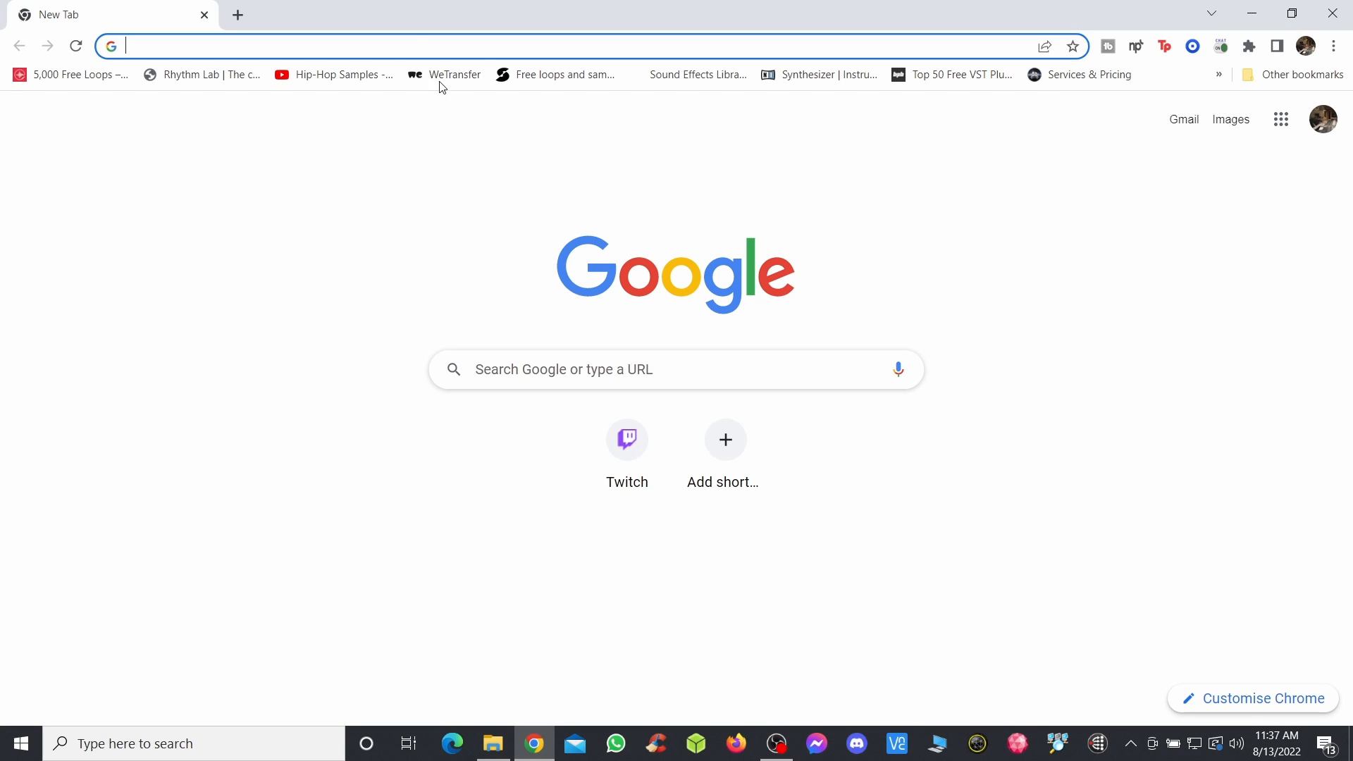
pyautogui.click(414, 45)
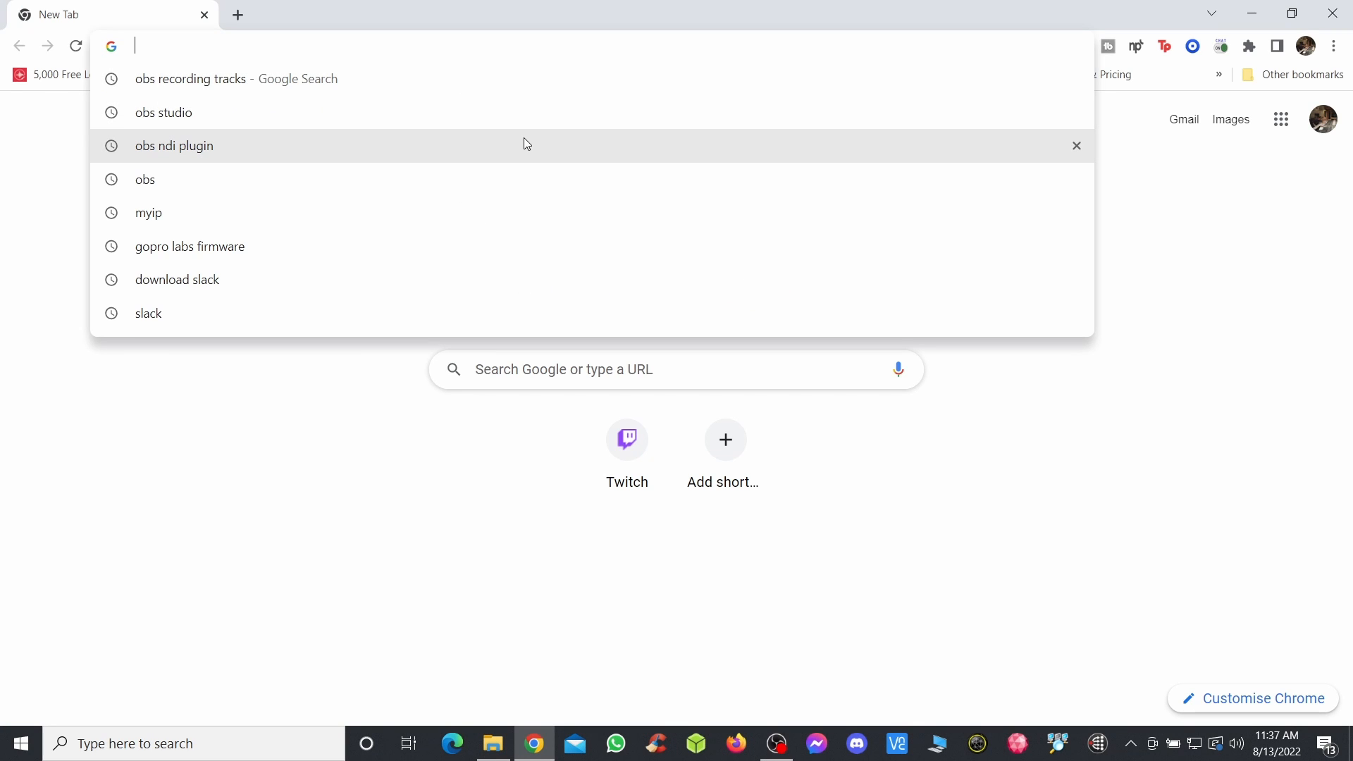
pyautogui.write('obs')
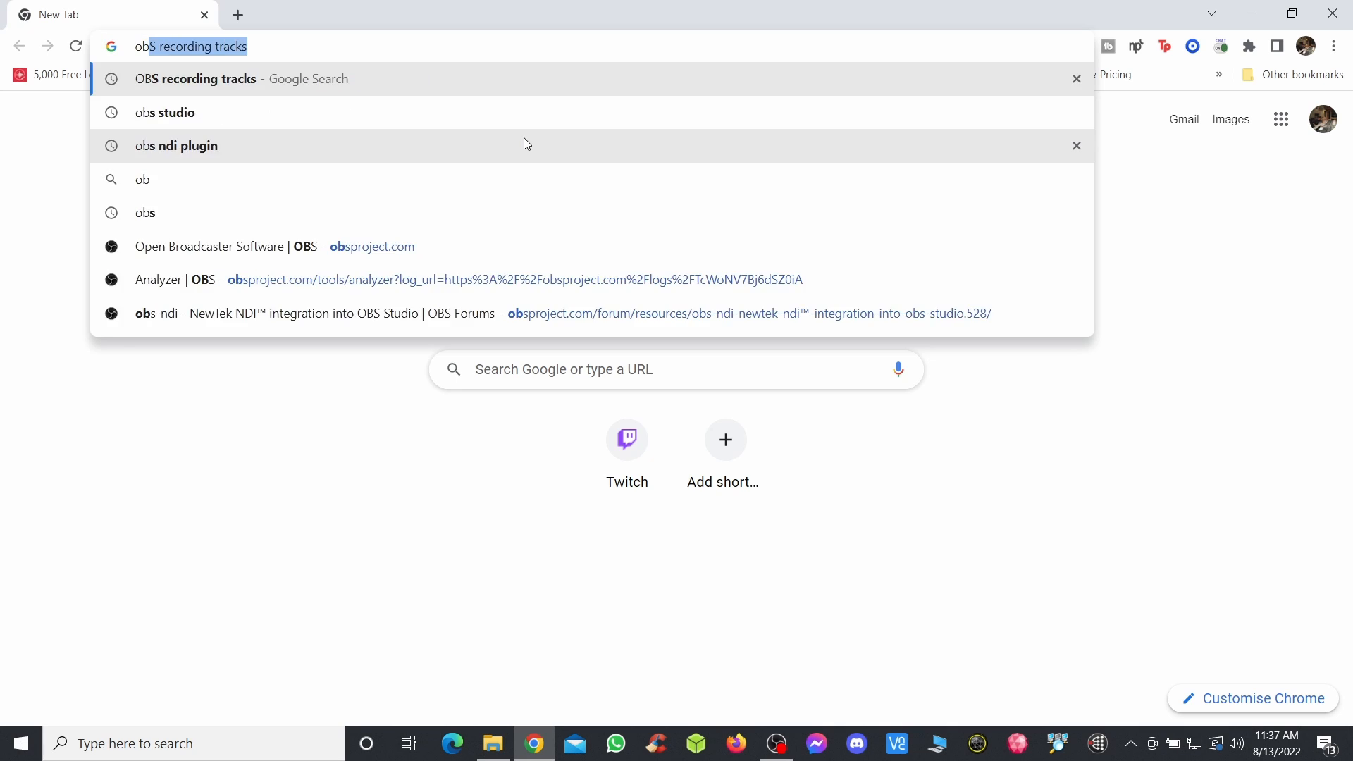
pyautogui.press('Delete')
pyautogui.press('Return')
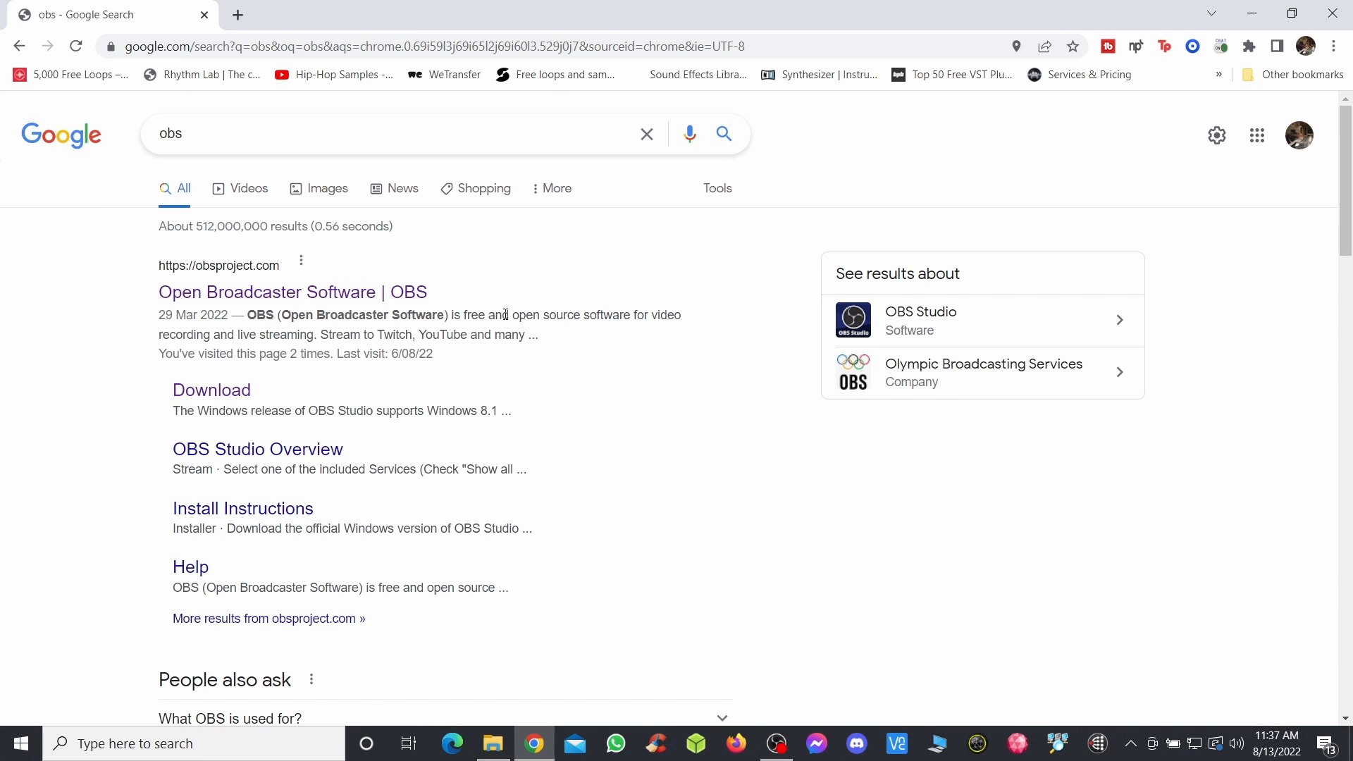
pyautogui.click(314, 296)
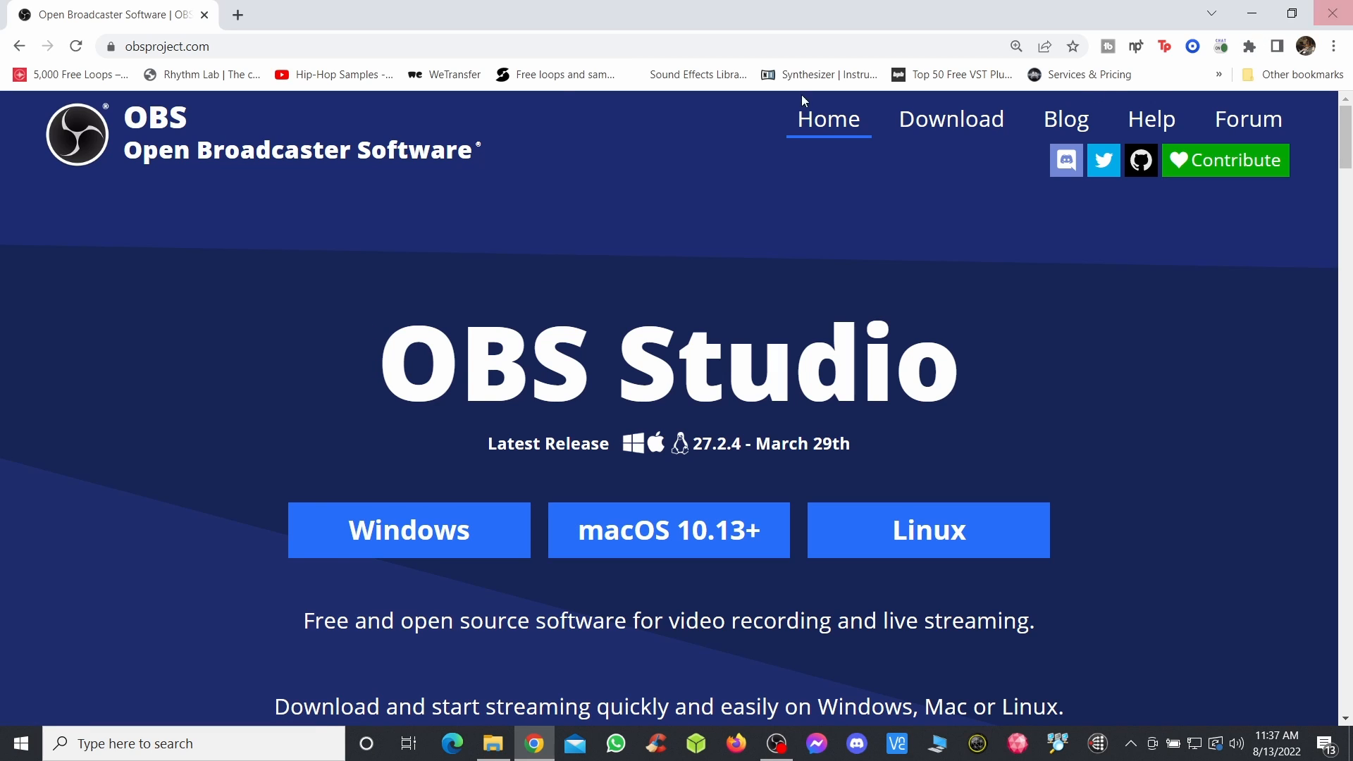
# - Search for "obs ndi plugin", view the obs-ndi NewTek NDI integration page on the OBS forum, and close the browser
pyautogui.click(522, 45)
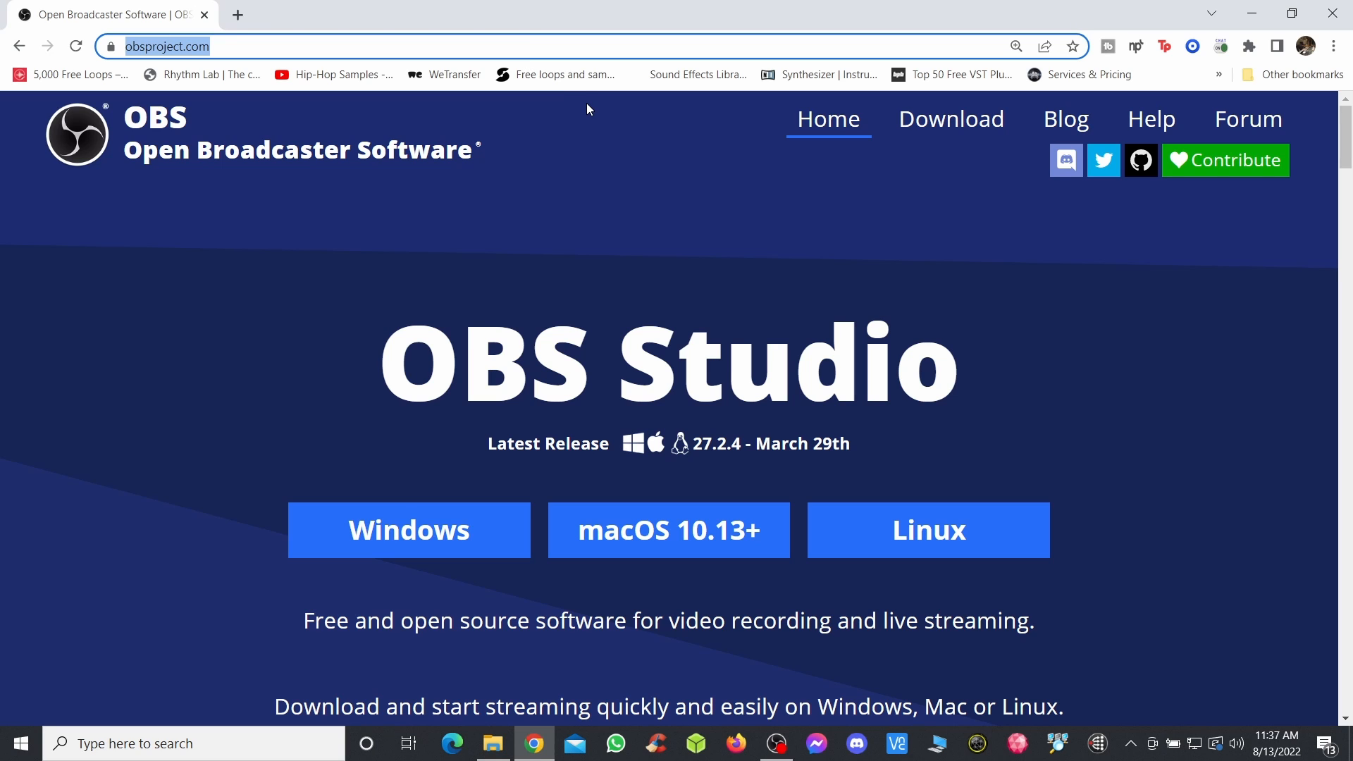
pyautogui.write('obs ')
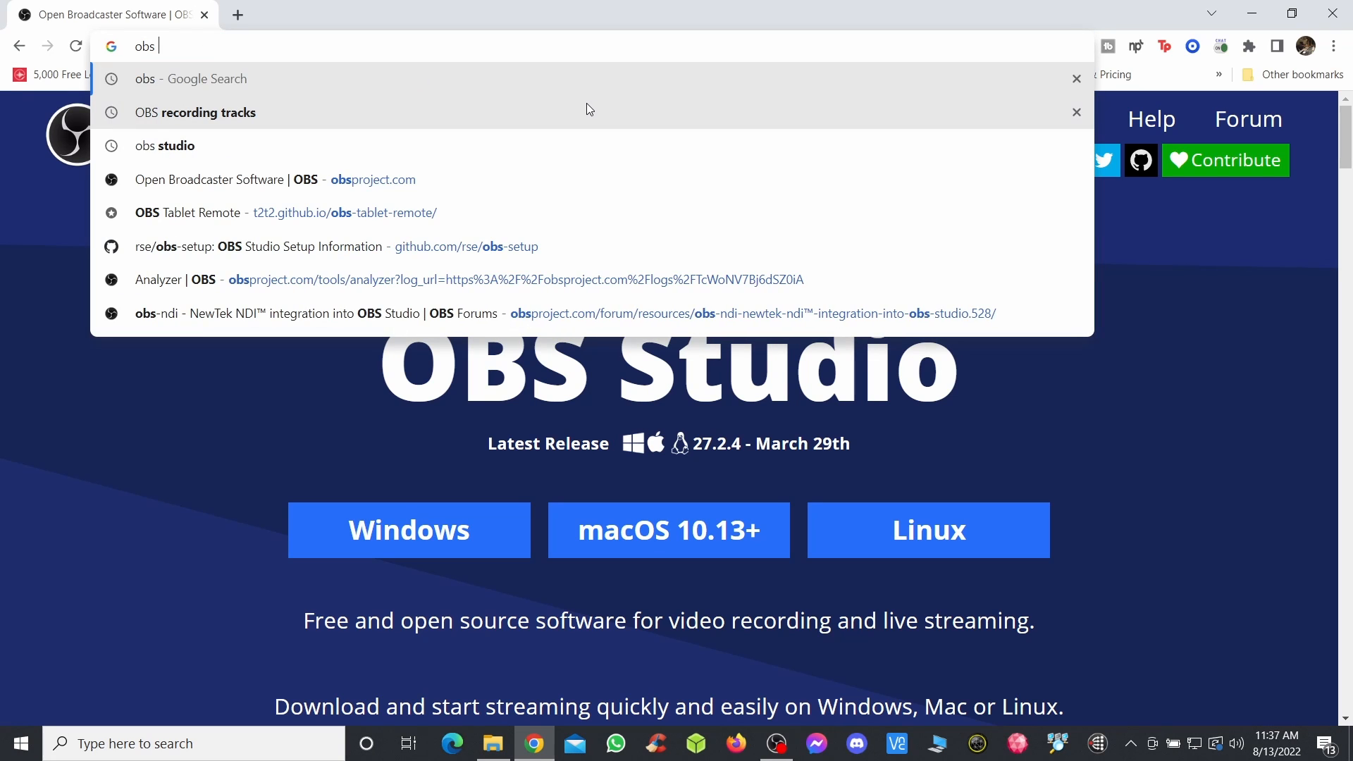
pyautogui.write('ndi')
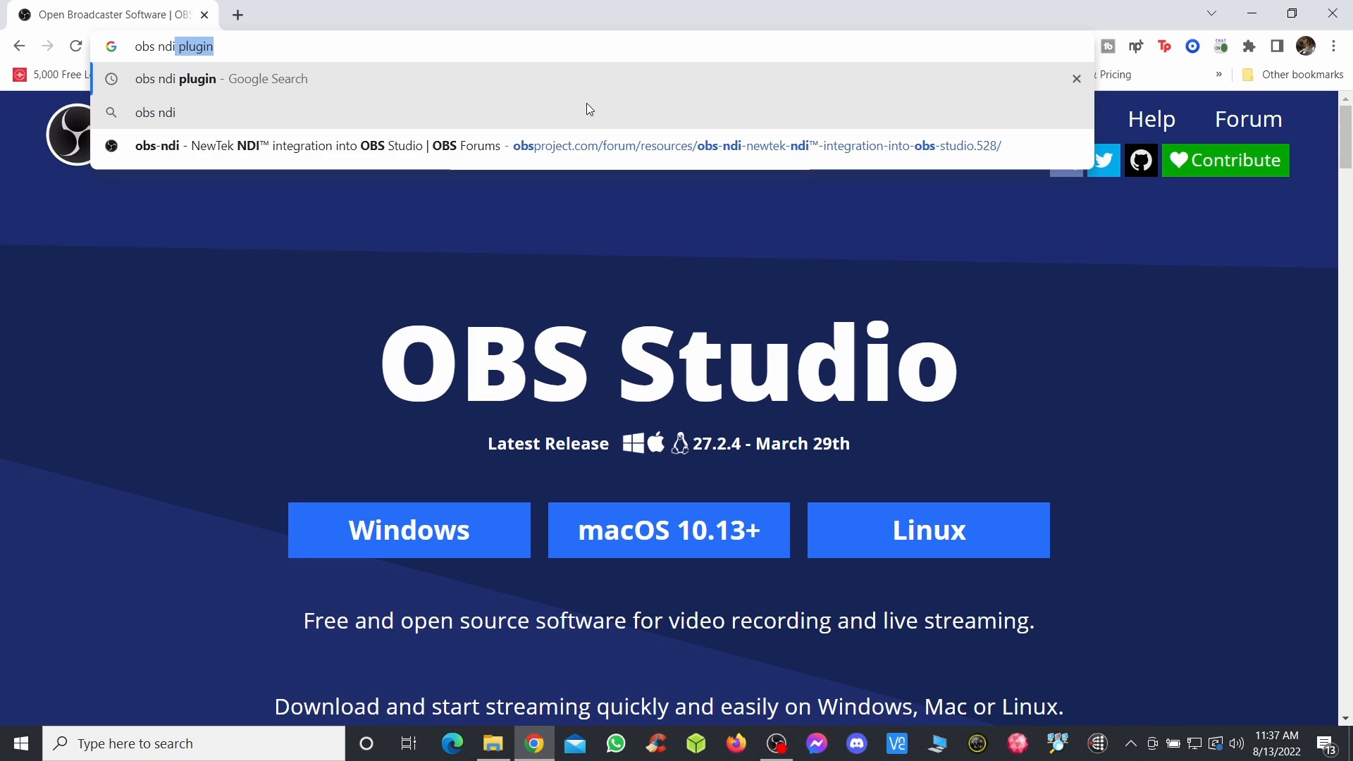
pyautogui.press('Return')
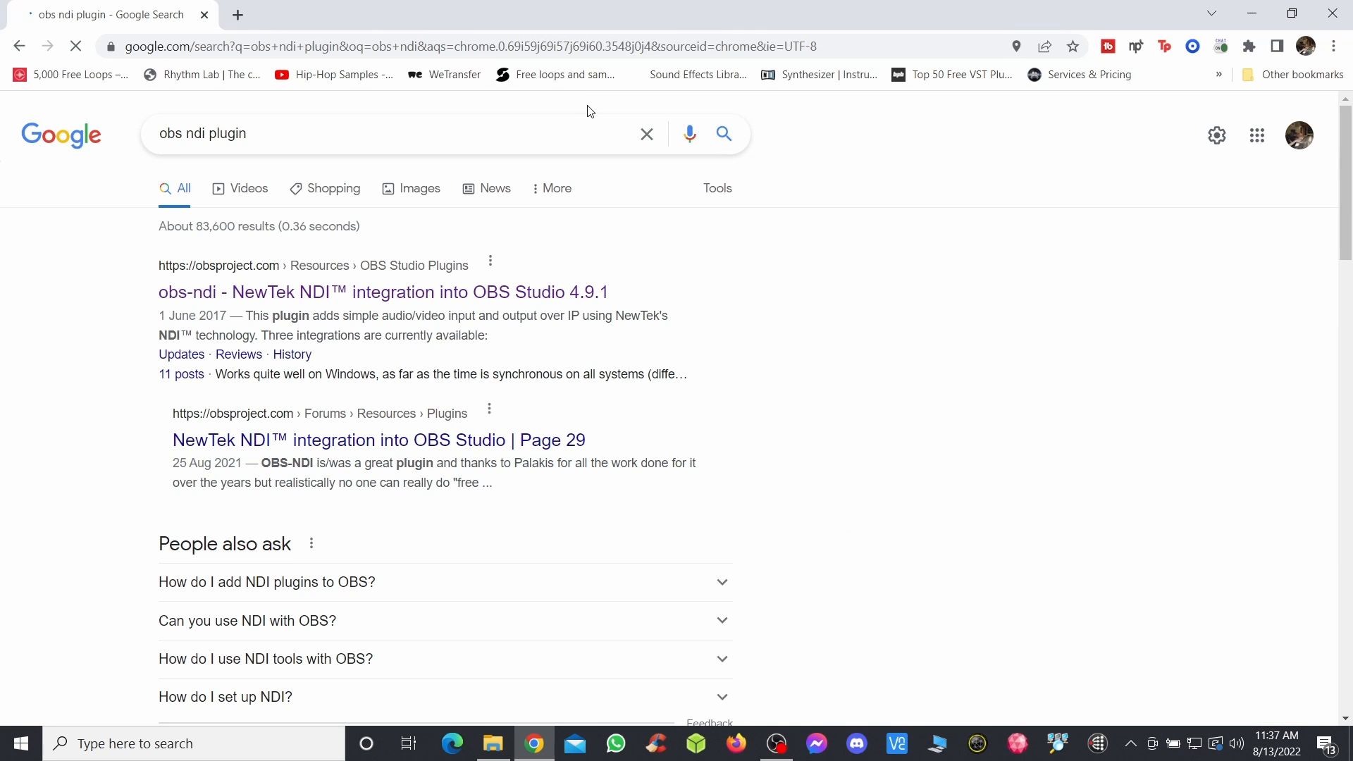
pyautogui.click(387, 301)
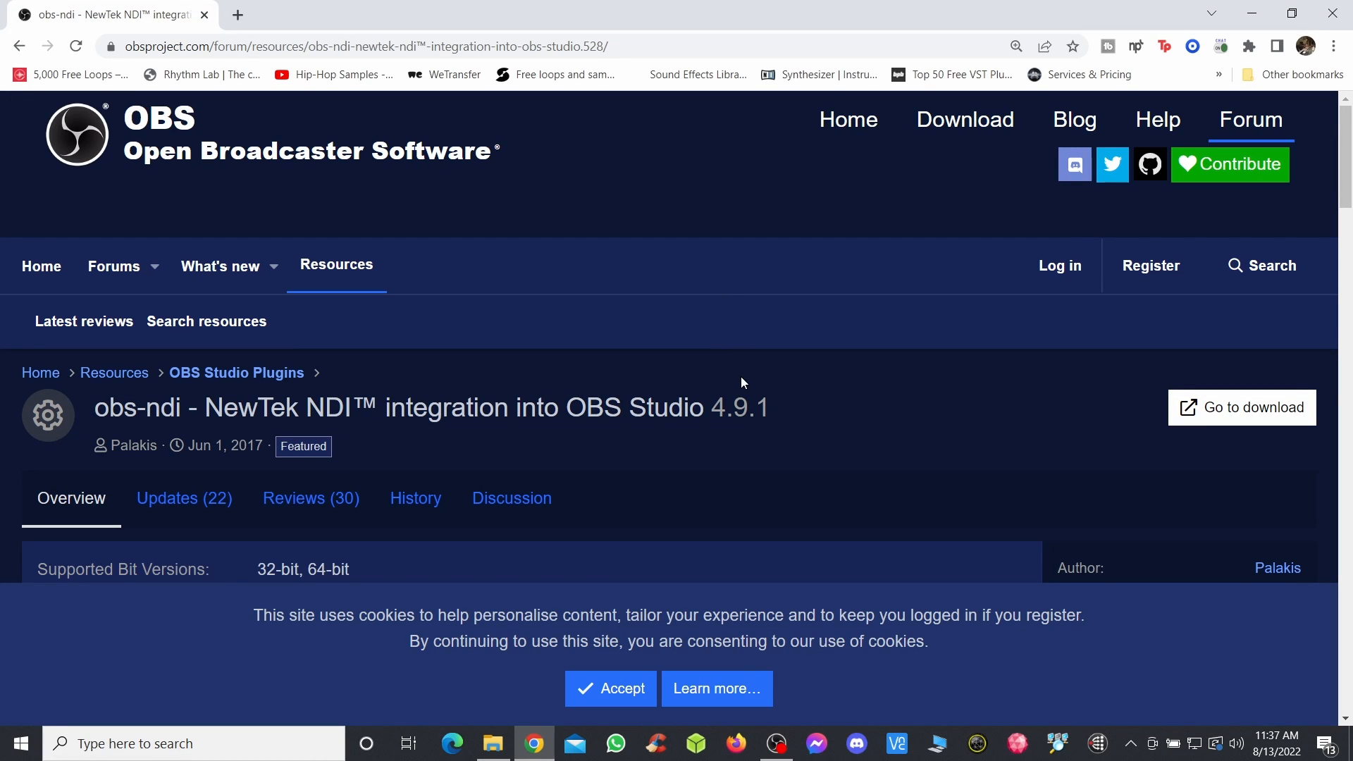
pyautogui.scroll(-1, 741, 377)
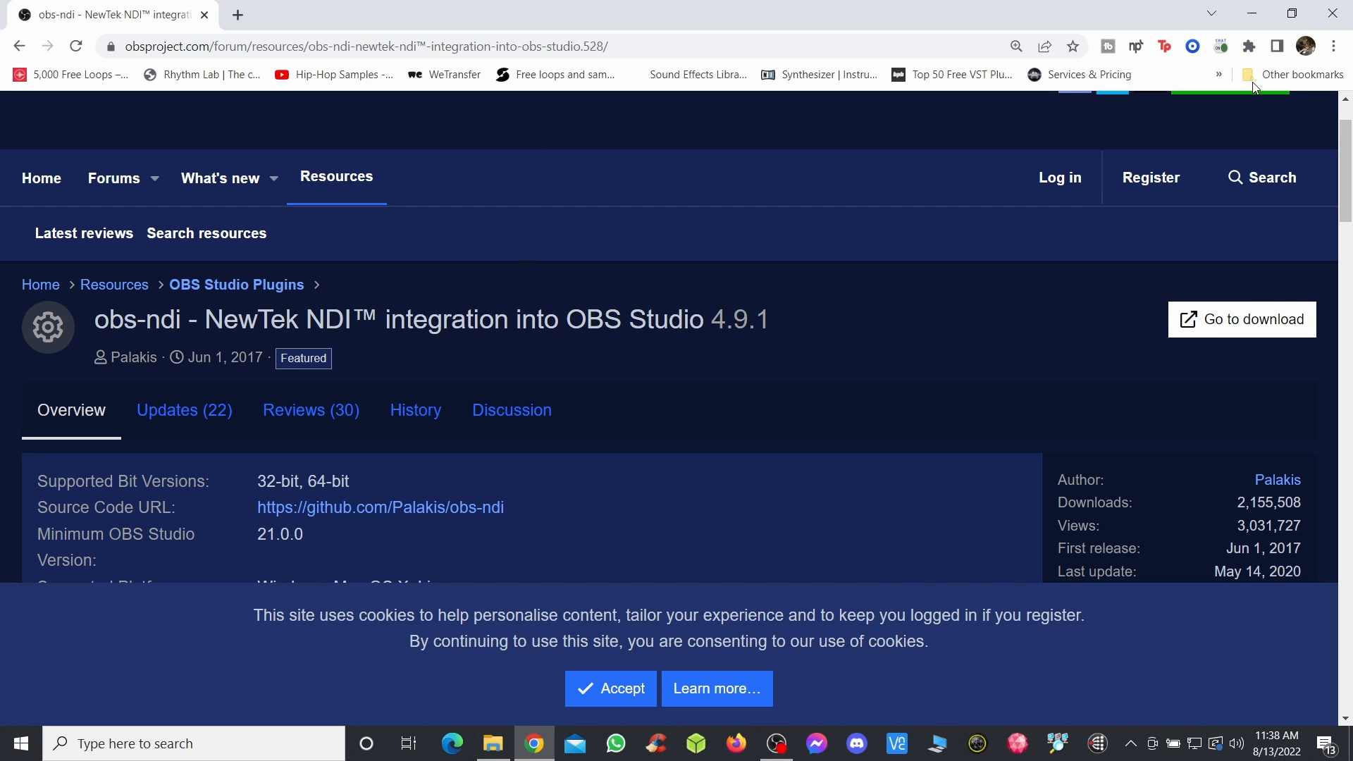
pyautogui.click(1330, 12)
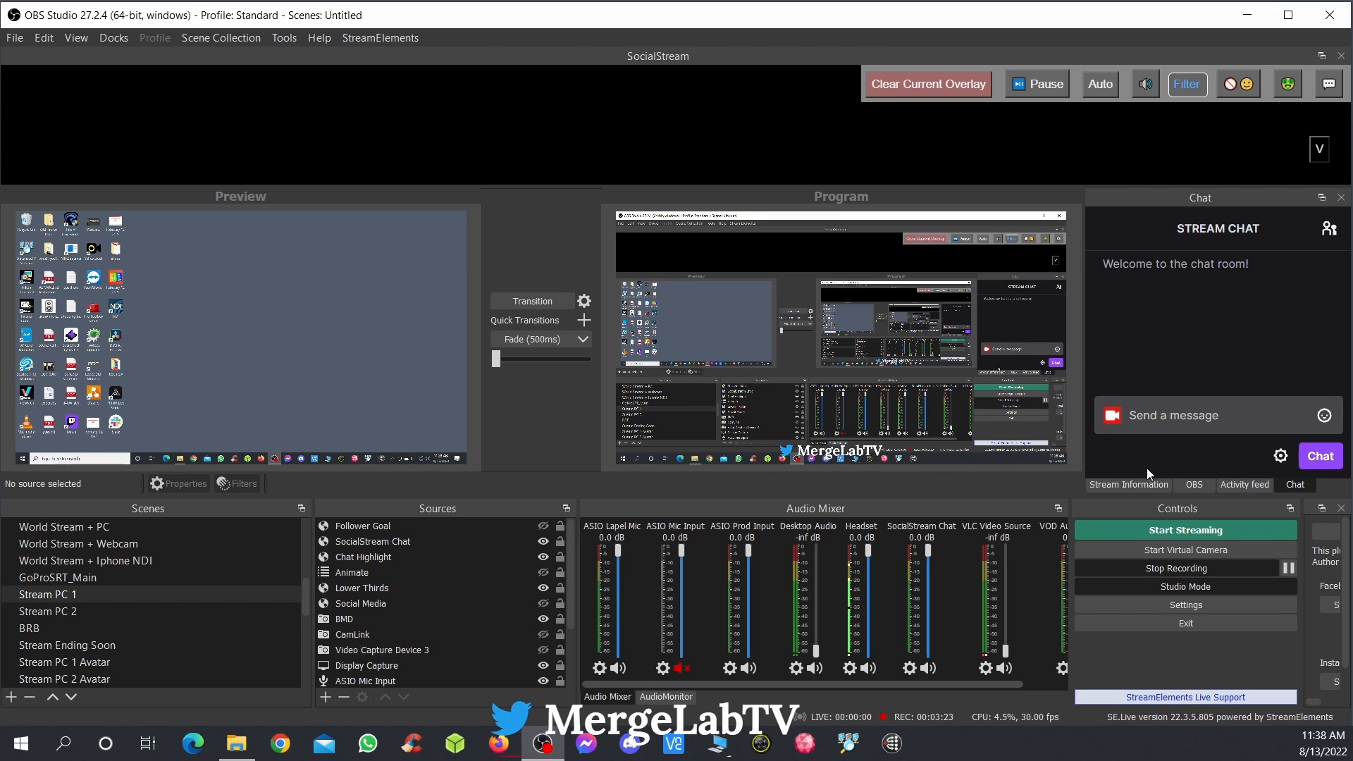
# - Examine the Streaming and Recording output settings in OBS Studio, and leave the settings without changes
pyautogui.click(1157, 606)
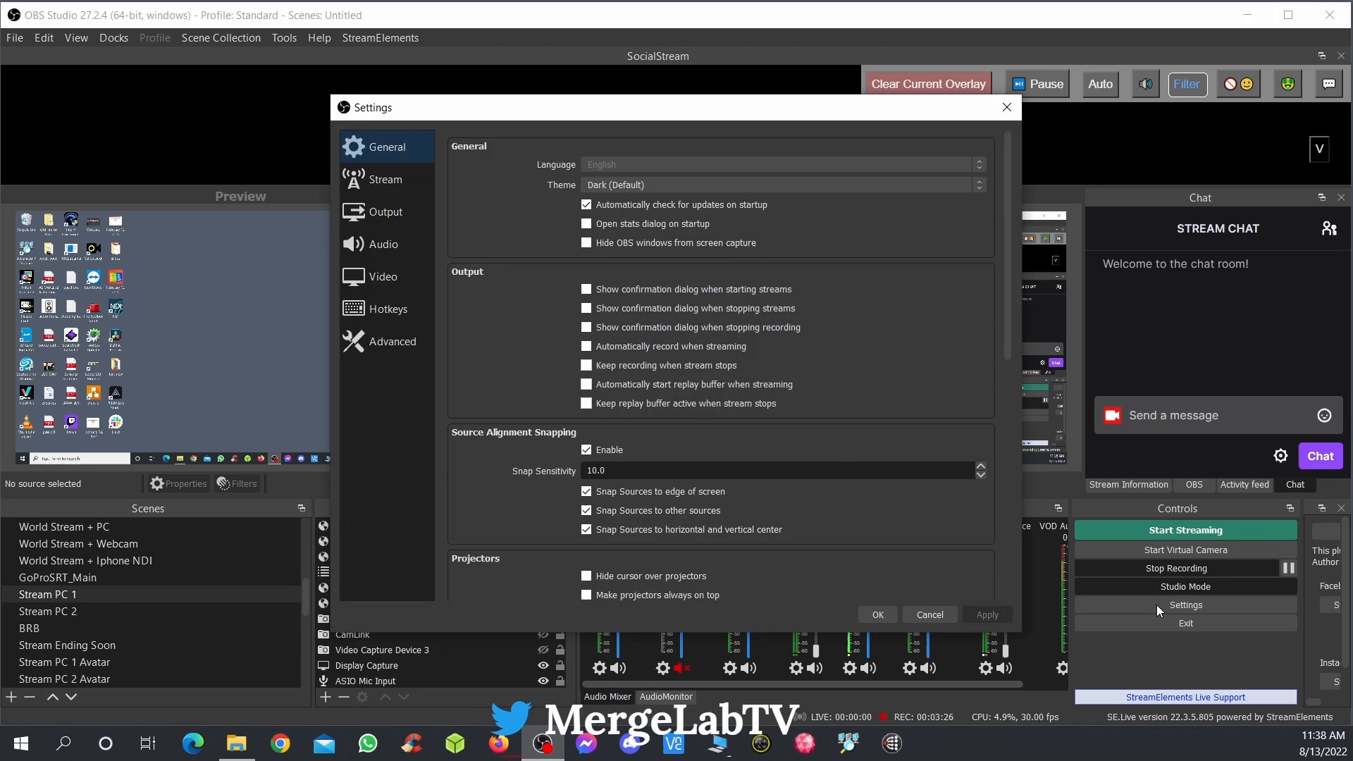
pyautogui.click(363, 215)
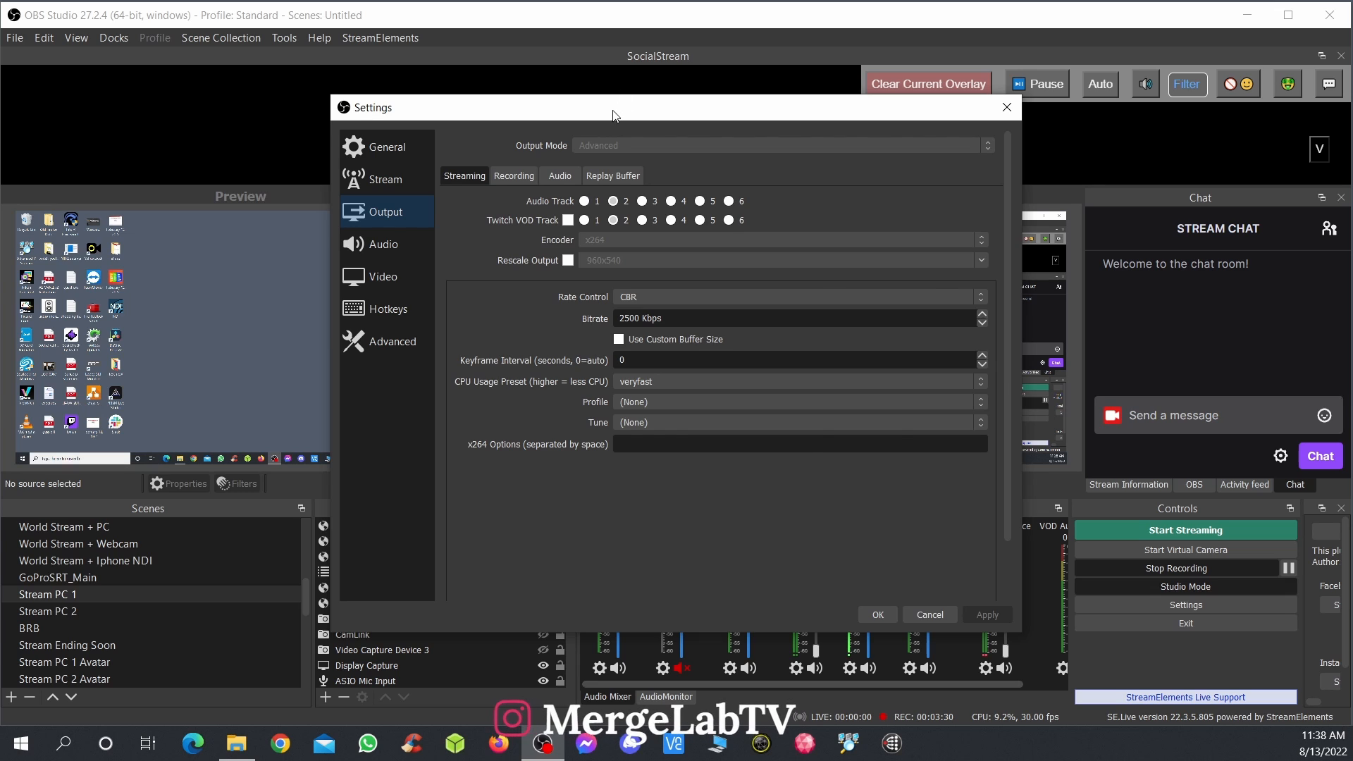
pyautogui.moveTo(619, 114); pyautogui.dragTo(492, 116)
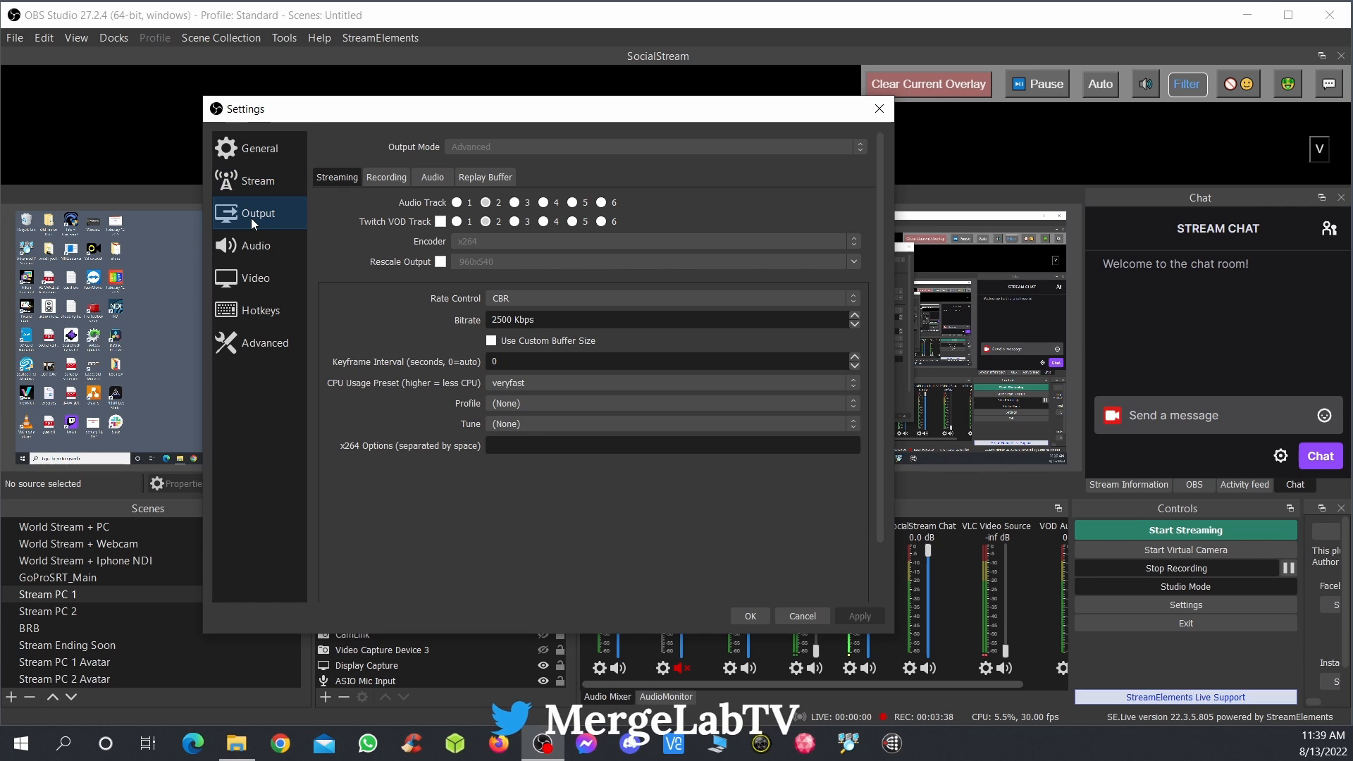
pyautogui.click(395, 177)
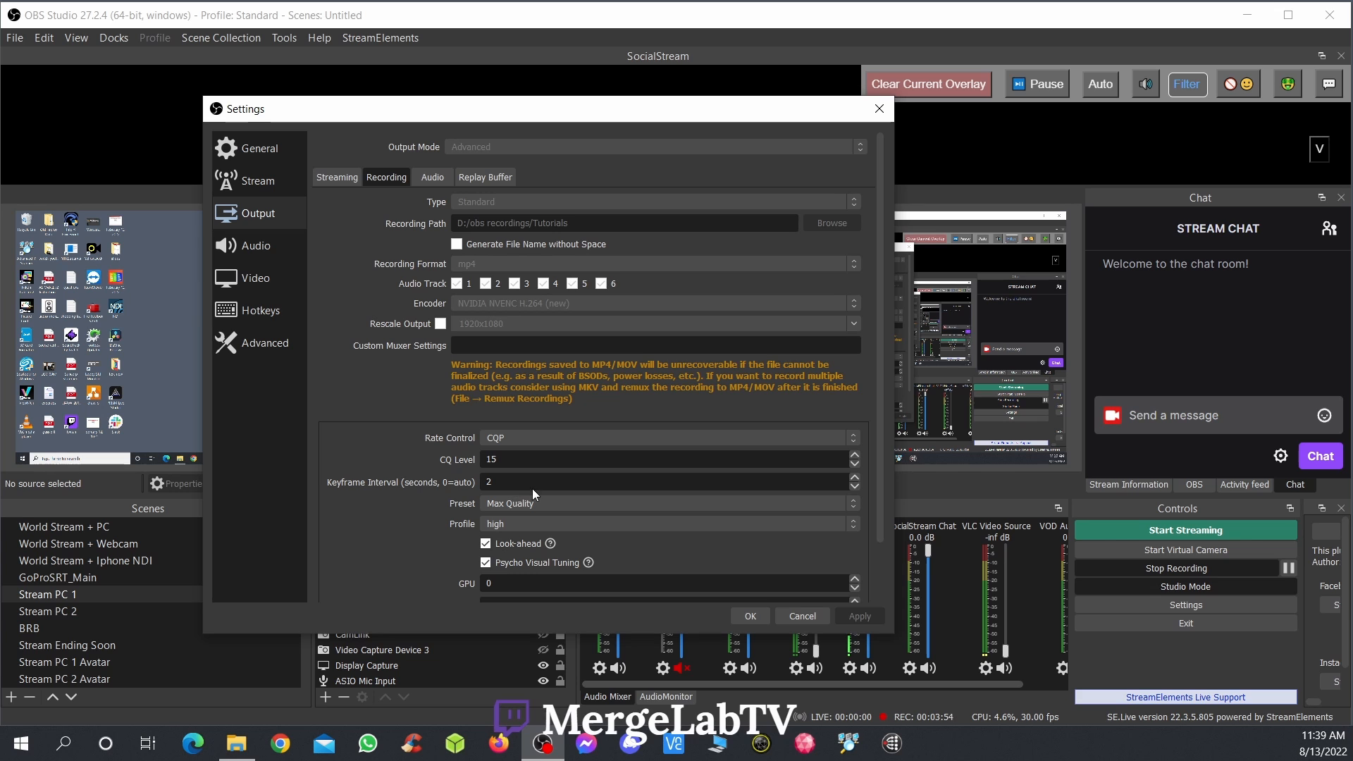
pyautogui.click(800, 619)
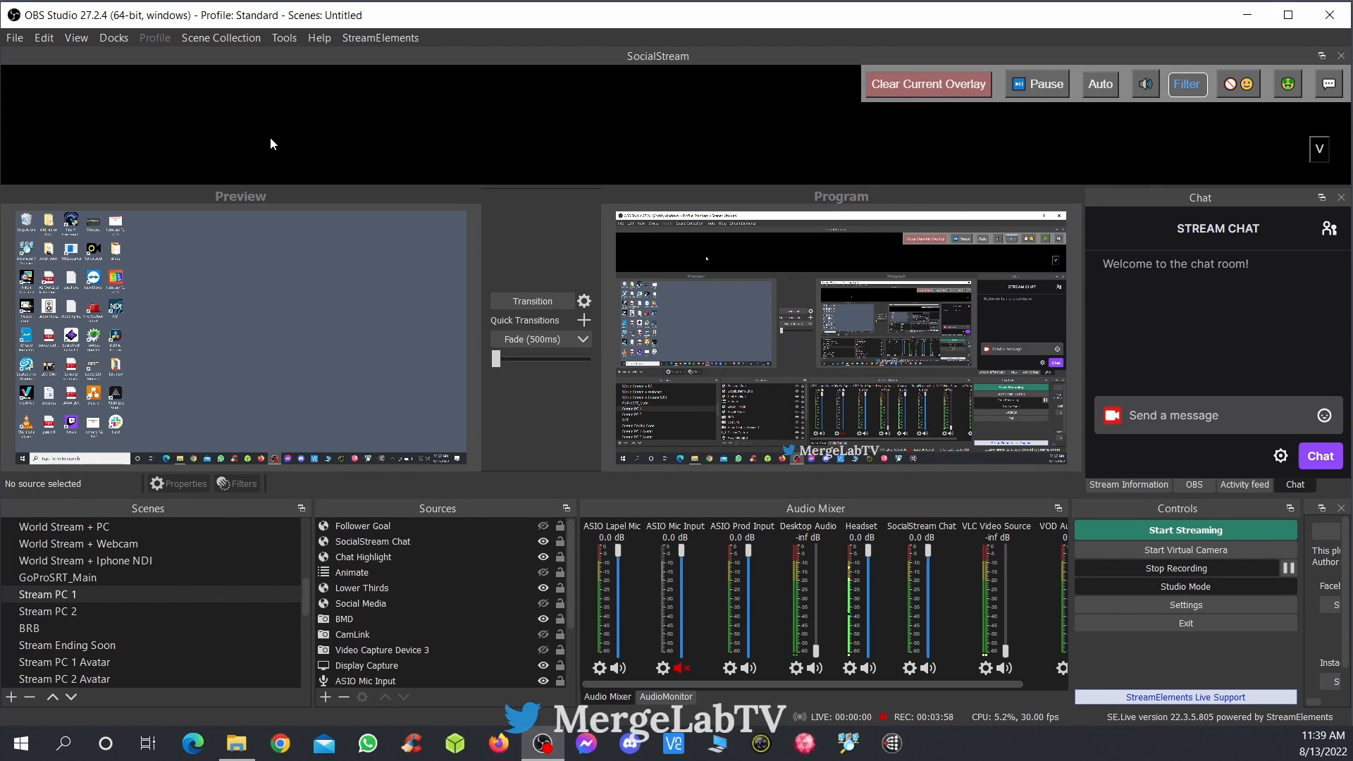
# - Enable both the Main Output (OBS) and the Preview Output (OBS Preview) in the NDI output settings
pyautogui.click(291, 39)
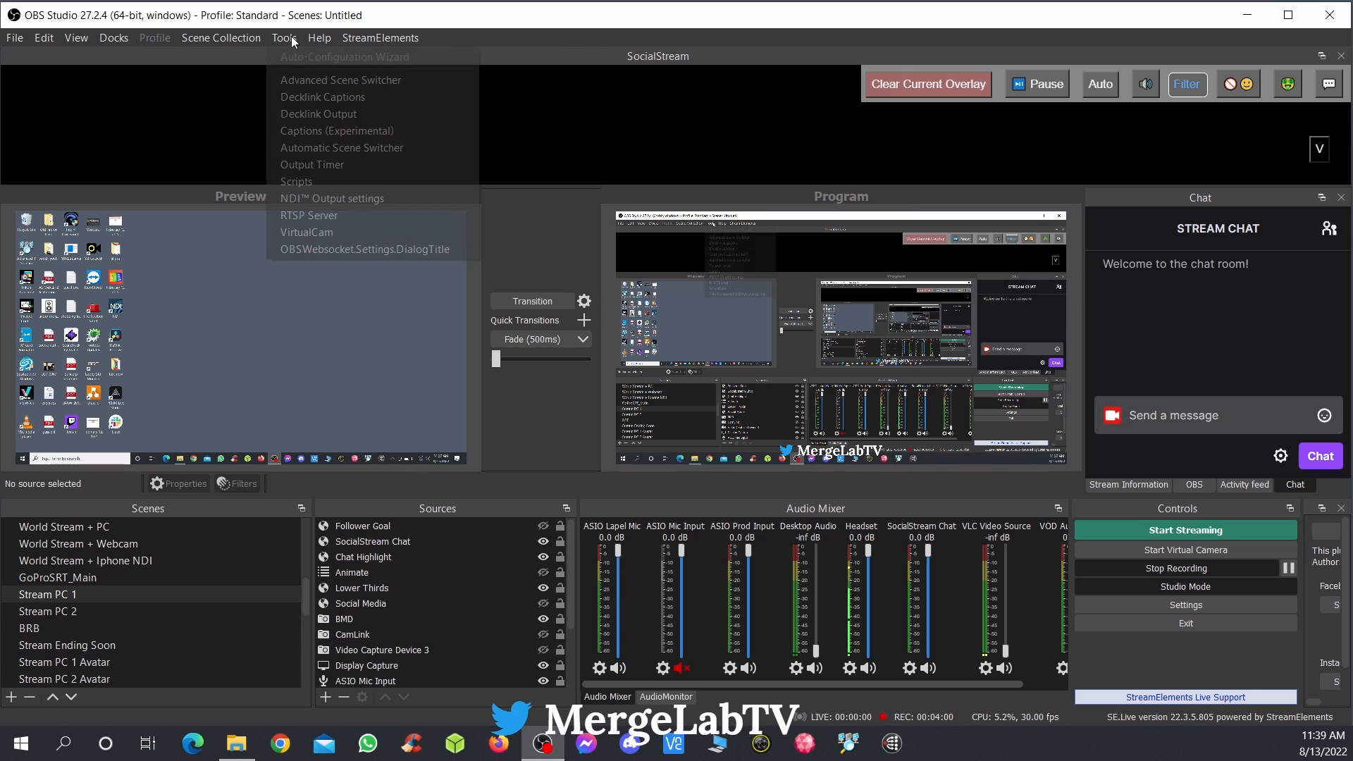
pyautogui.click(296, 198)
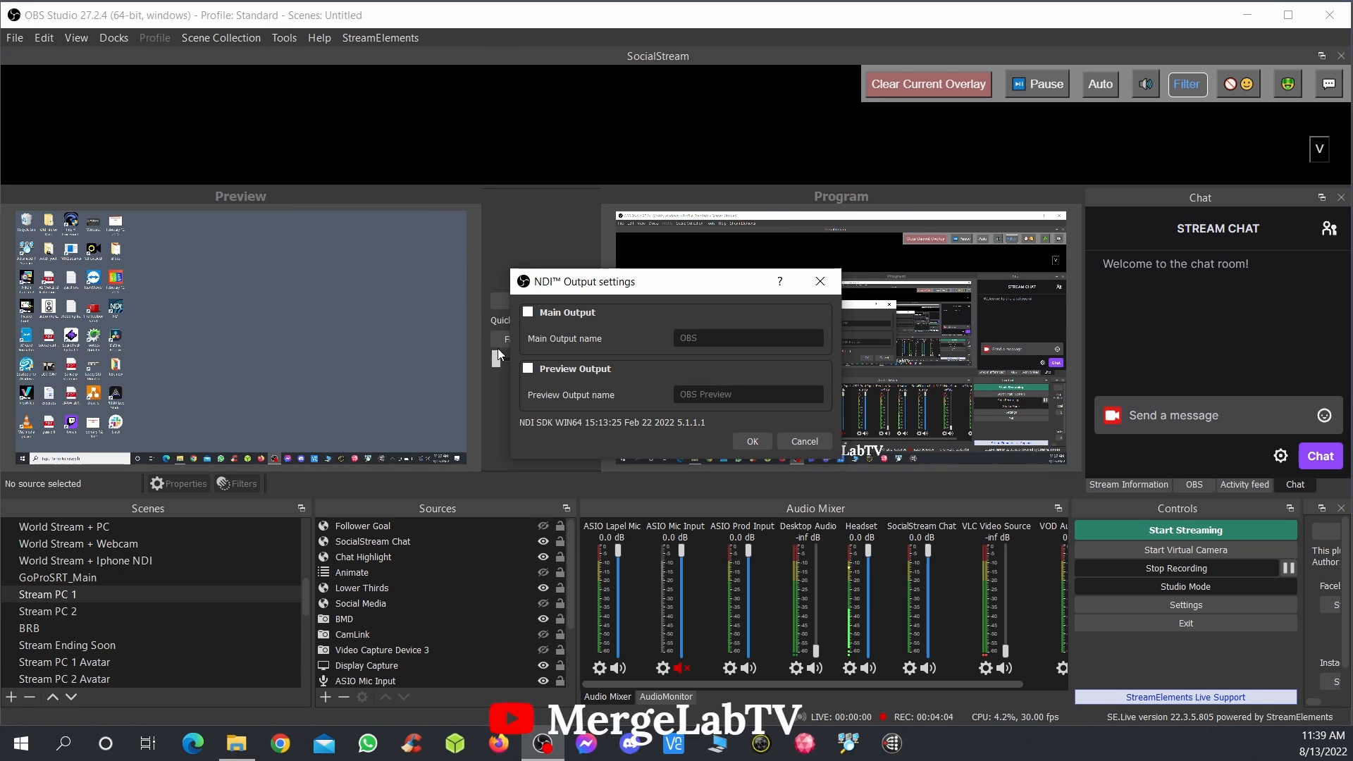
pyautogui.click(528, 311)
pyautogui.click(528, 371)
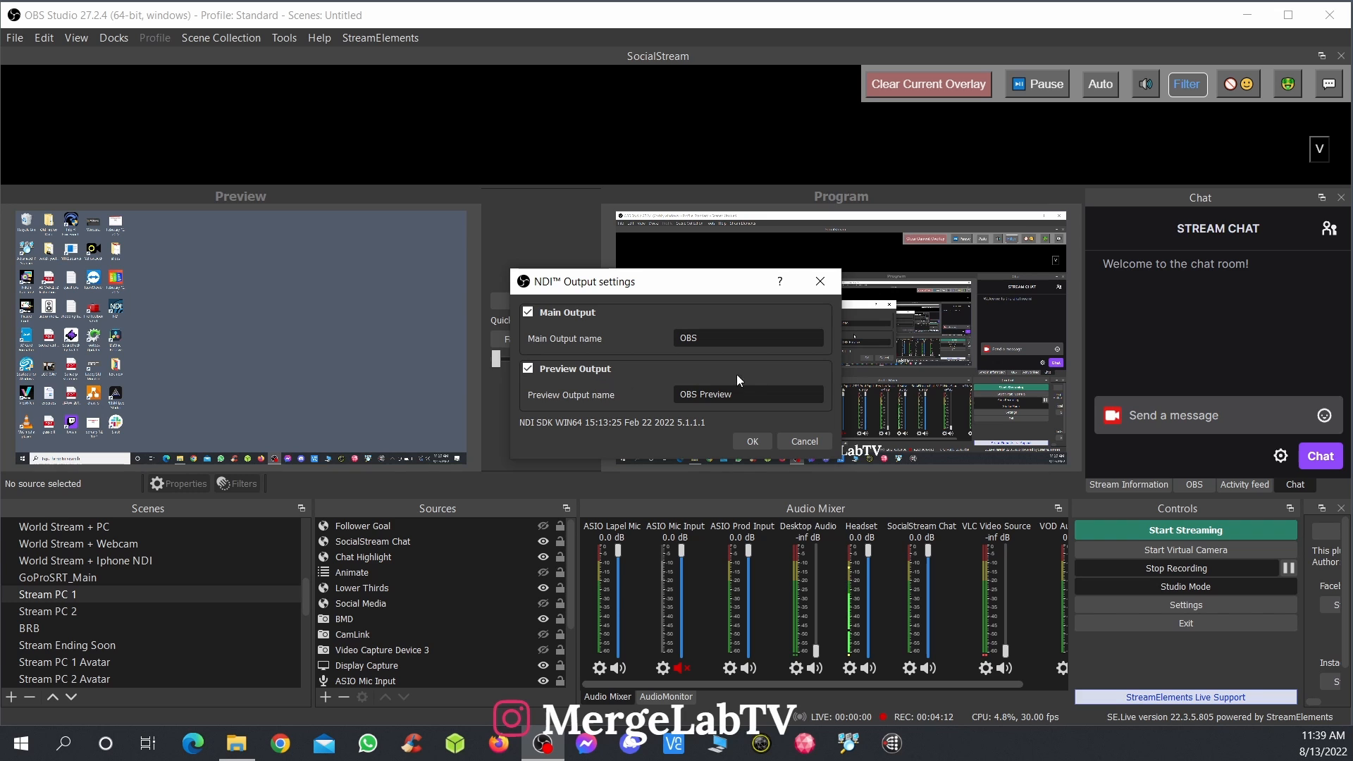
pyautogui.click(753, 442)
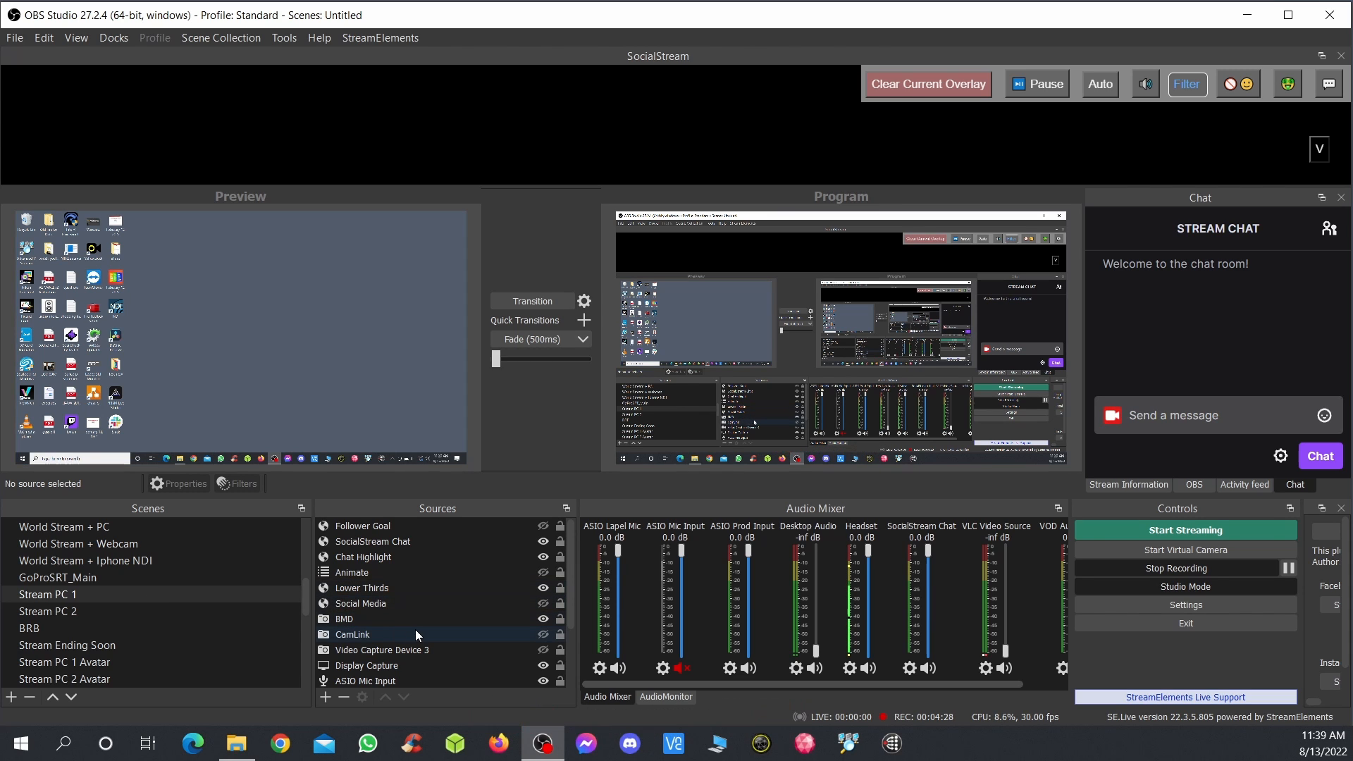
# - Load the PC NDI 1 scene into the preview and select its PC NDI Source 1 source
pyautogui.scroll(-2, 421, 630)
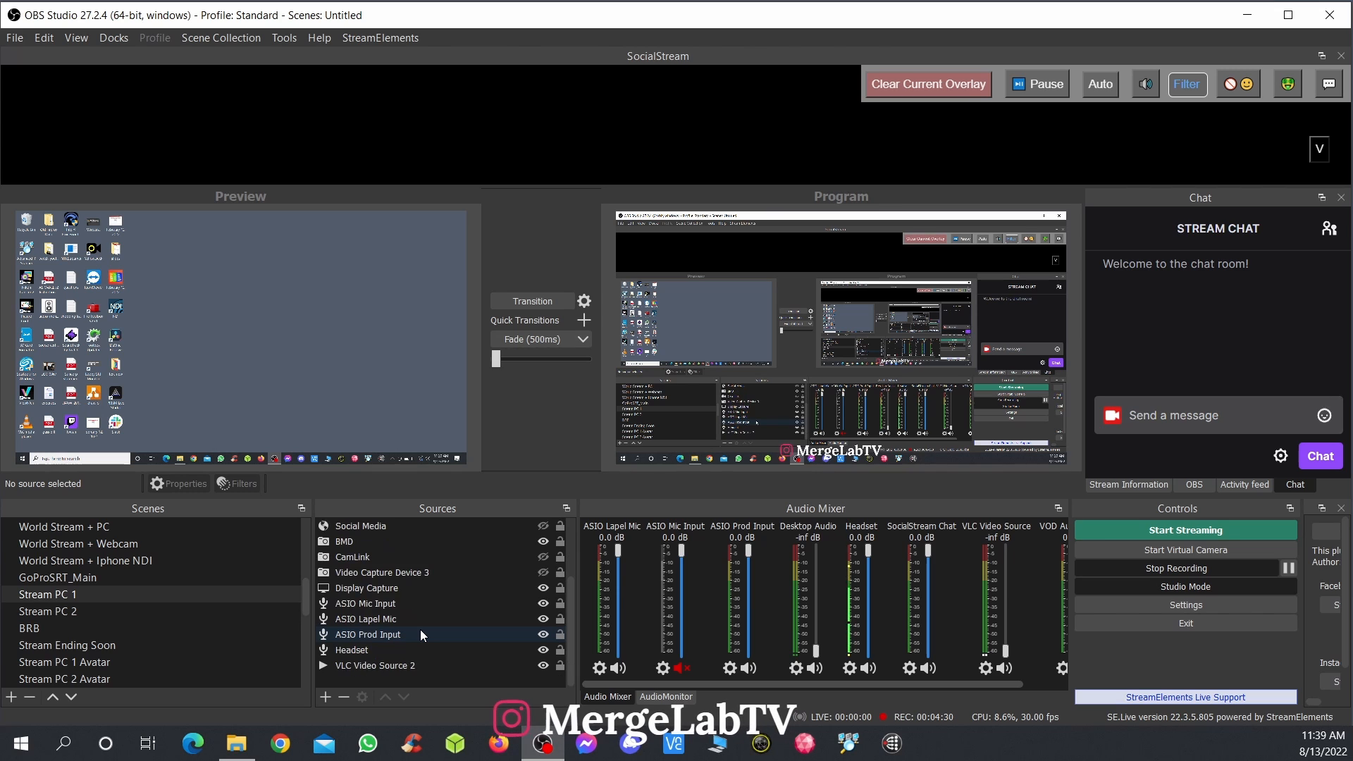
pyautogui.scroll(1, 421, 634)
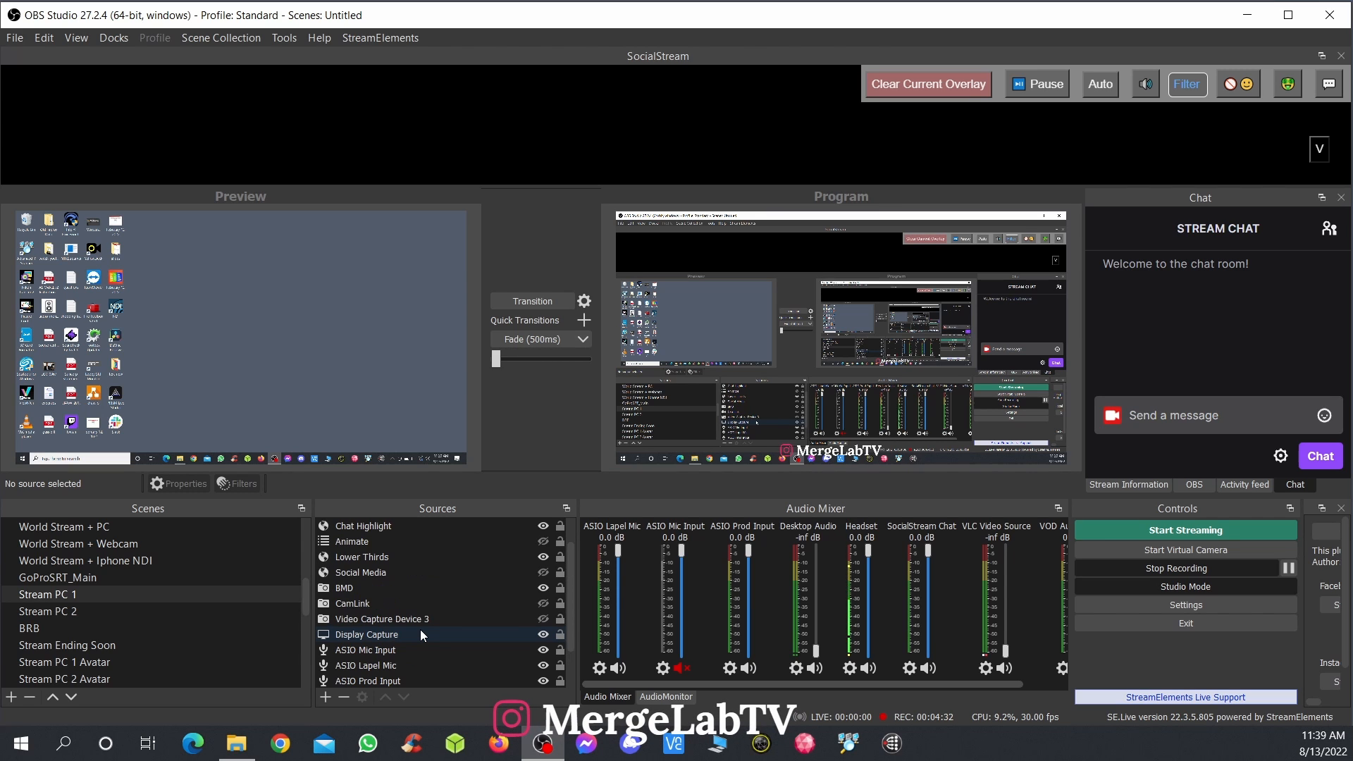
pyautogui.scroll(-1, 421, 635)
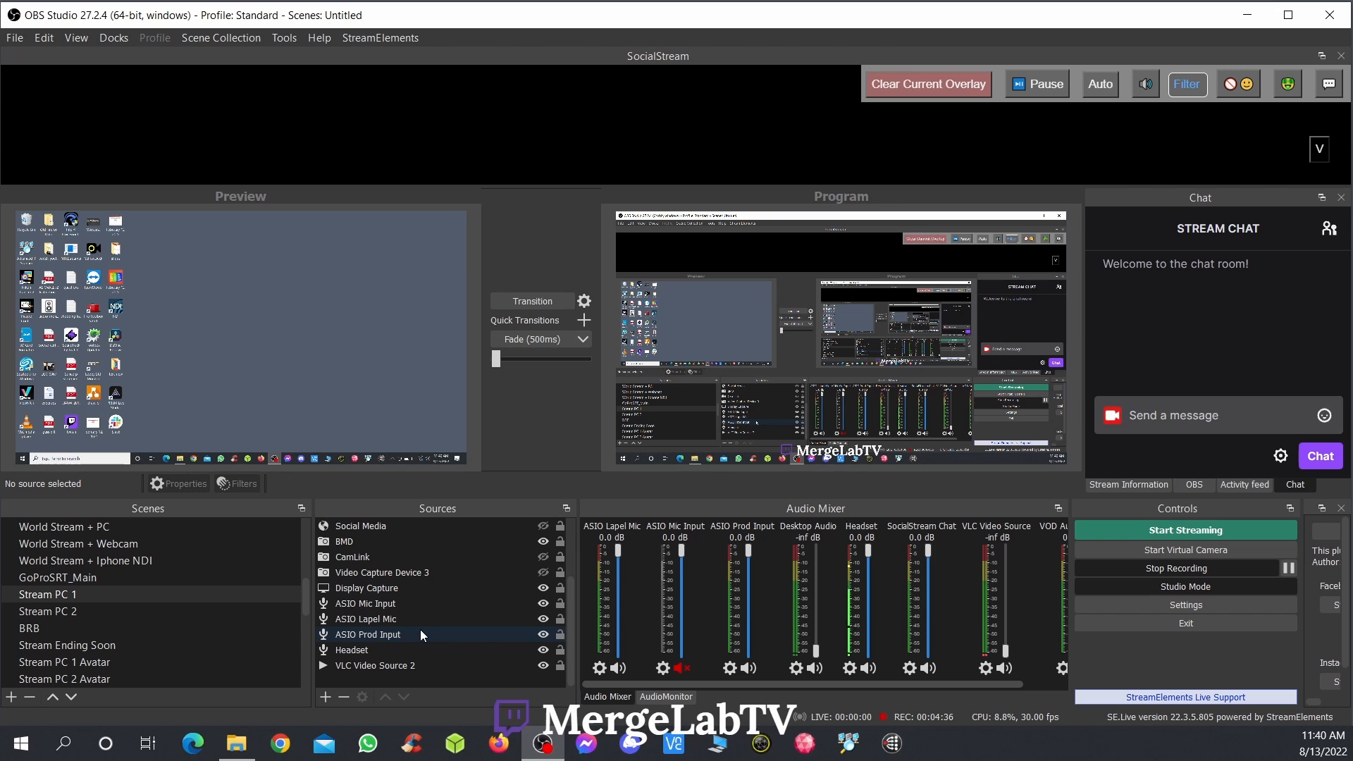
pyautogui.scroll(1, 420, 635)
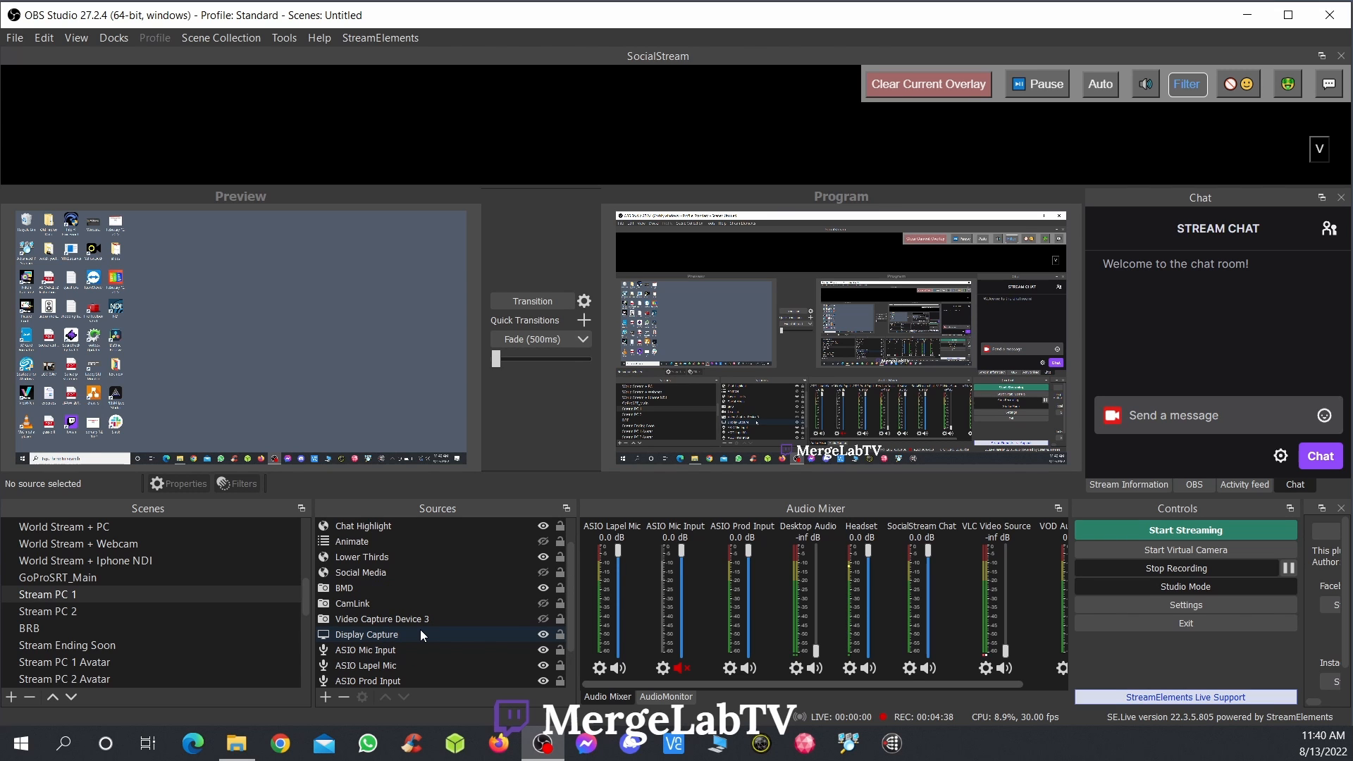
pyautogui.scroll(1, 134, 595)
pyautogui.scroll(3, 136, 596)
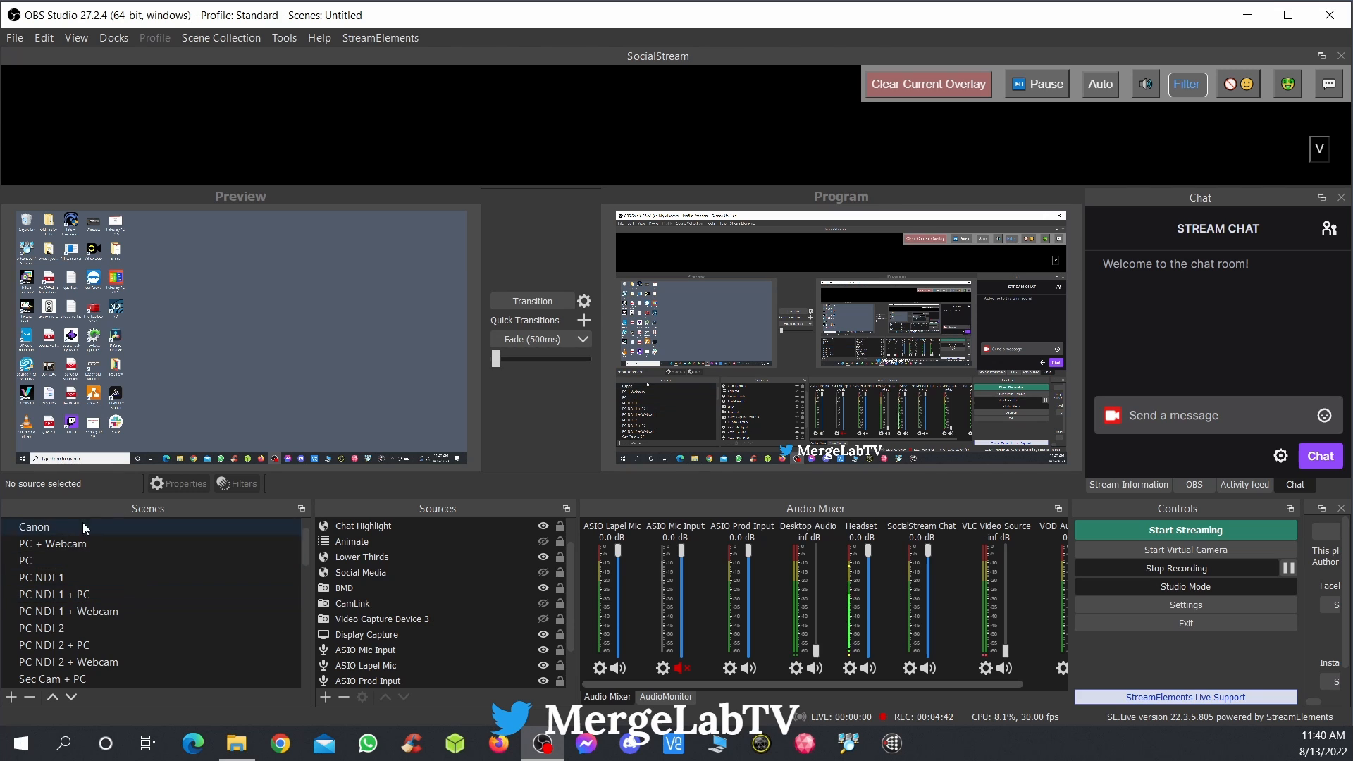
pyautogui.click(52, 580)
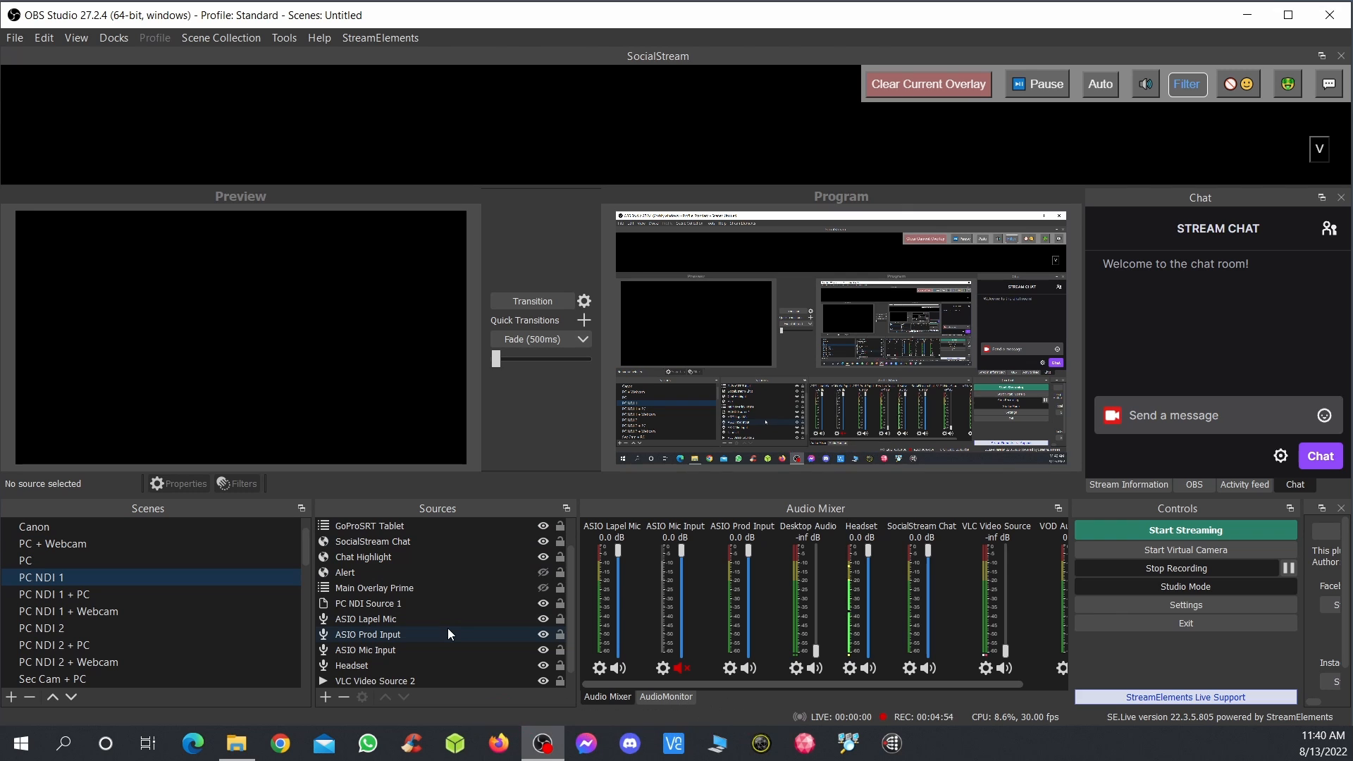
pyautogui.scroll(1, 447, 628)
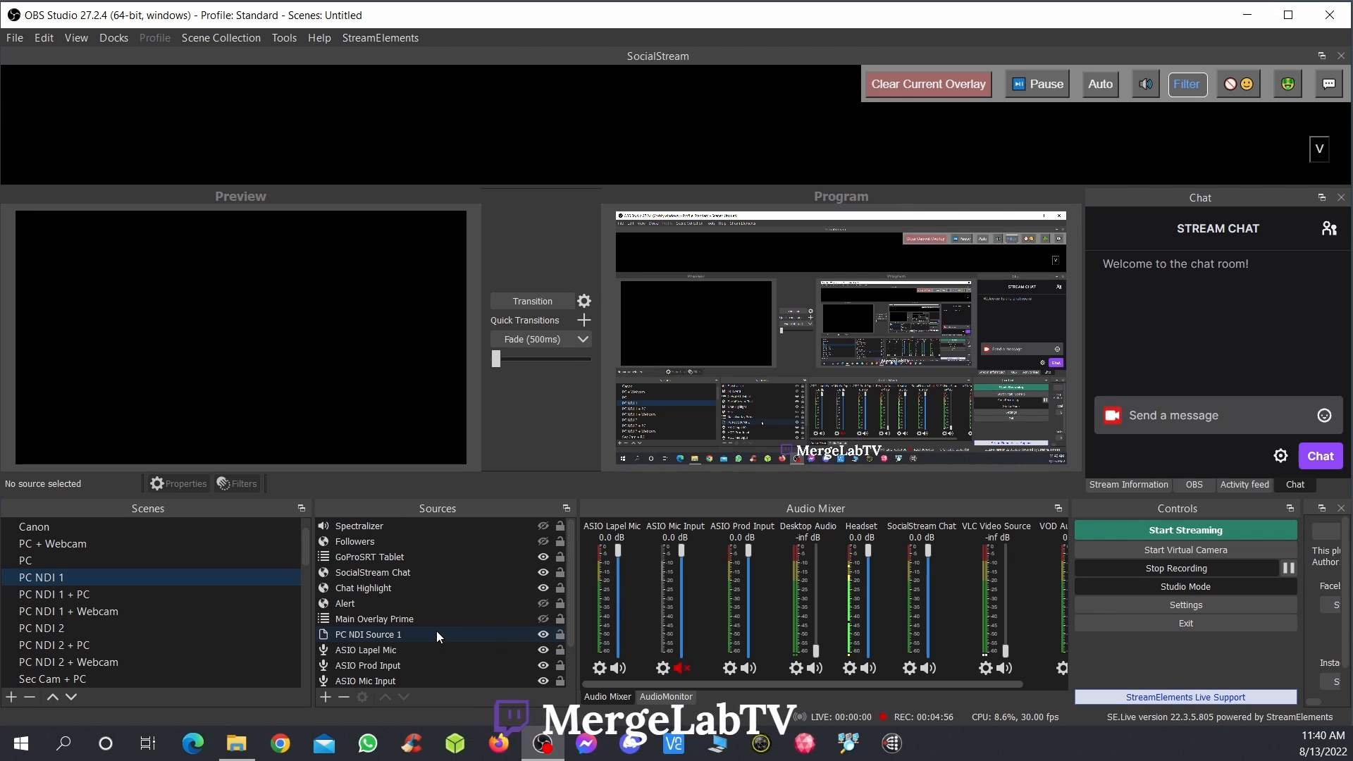
pyautogui.click(343, 638)
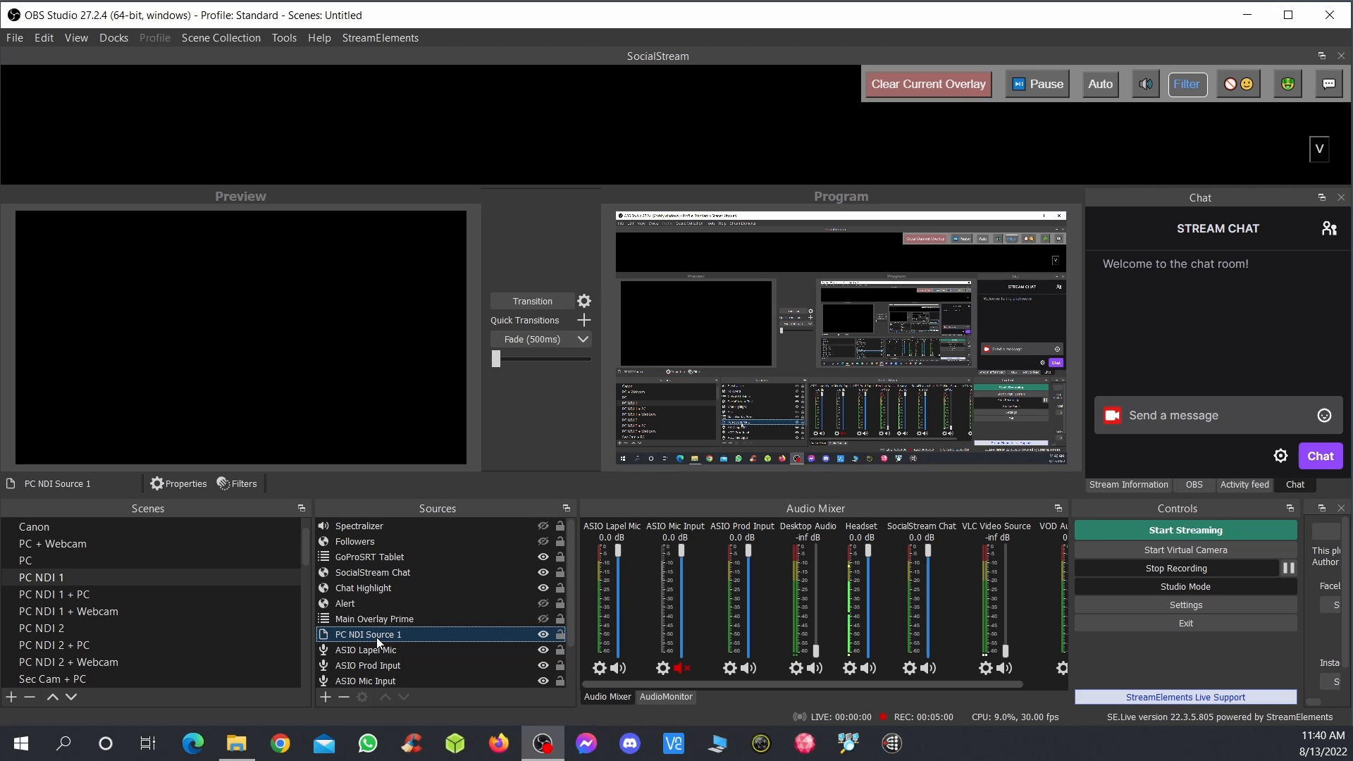
# - Start adding an NDI source to the PC NDI 1 scene with the Add Existing option, and cancel
pyautogui.click(325, 698)
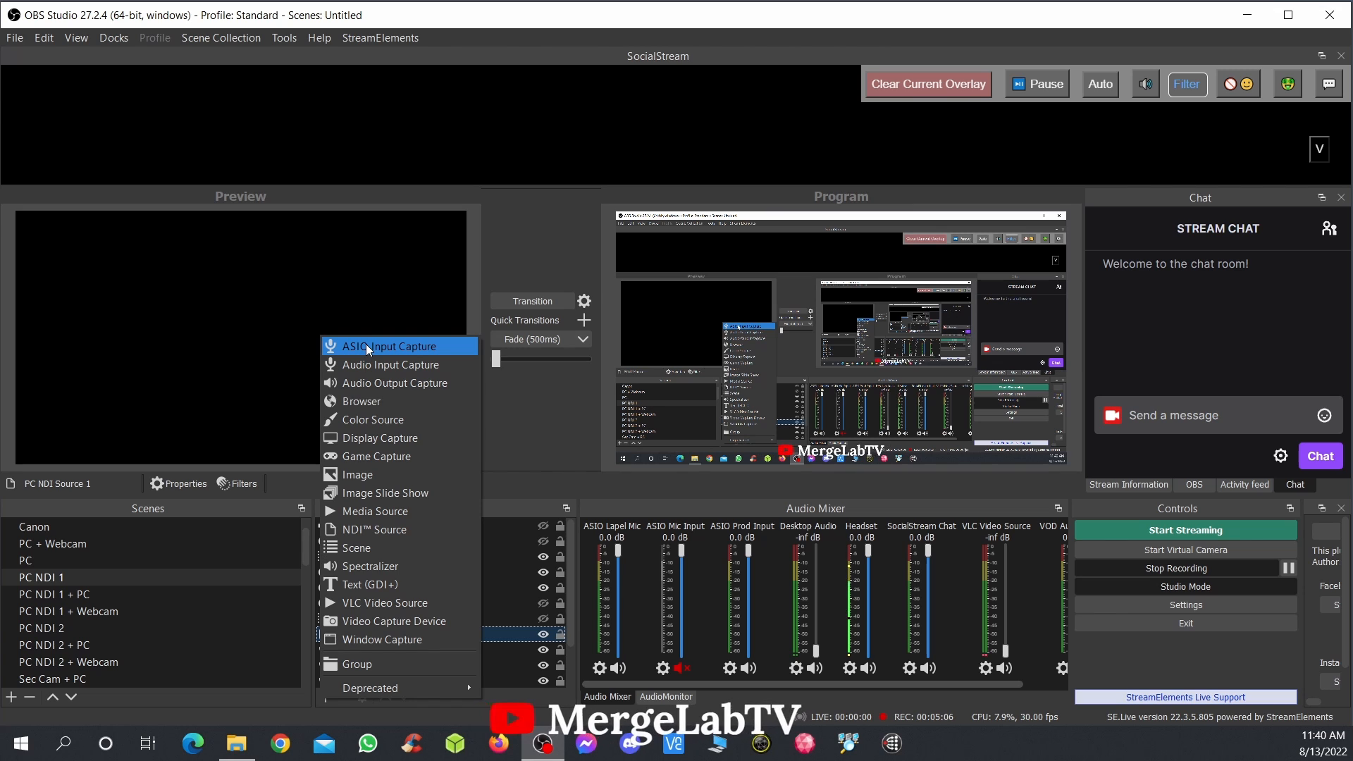
pyautogui.click(391, 531)
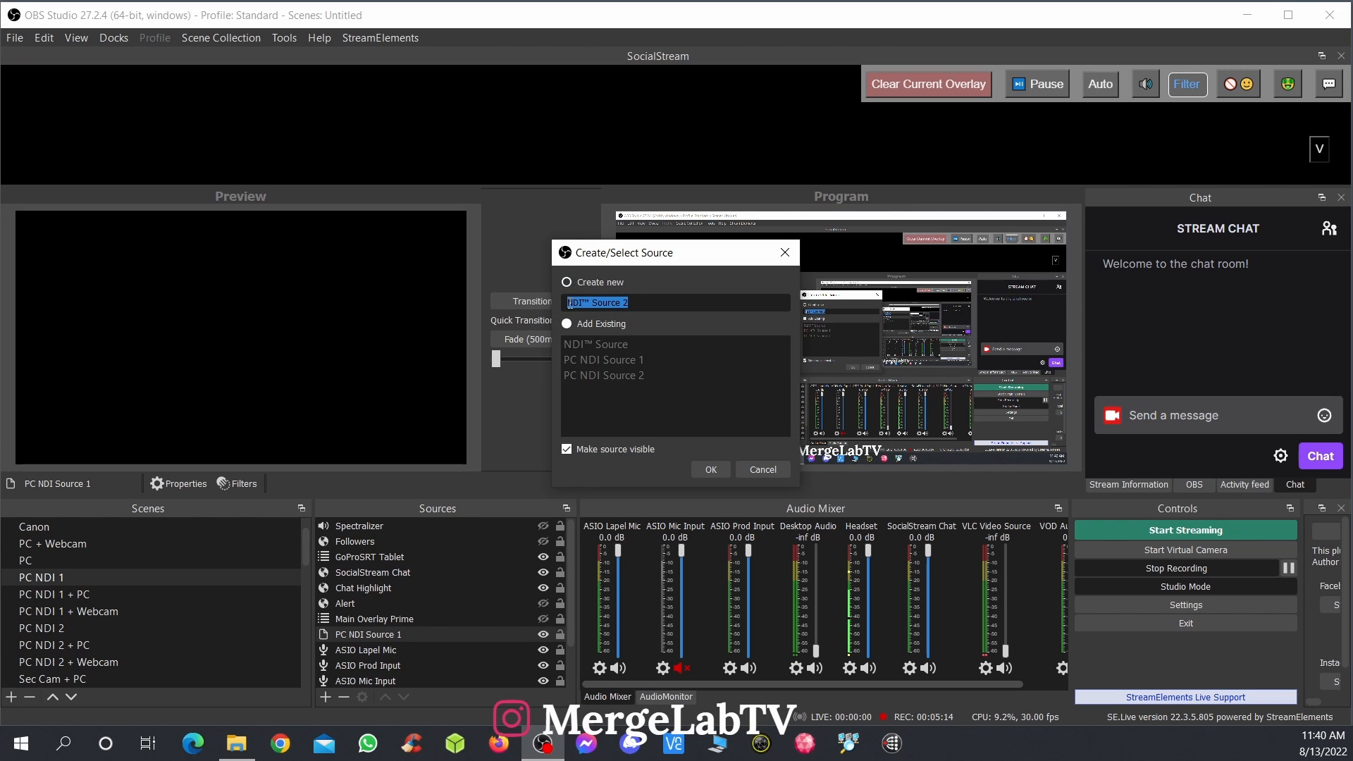
pyautogui.tripleClick(647, 308)
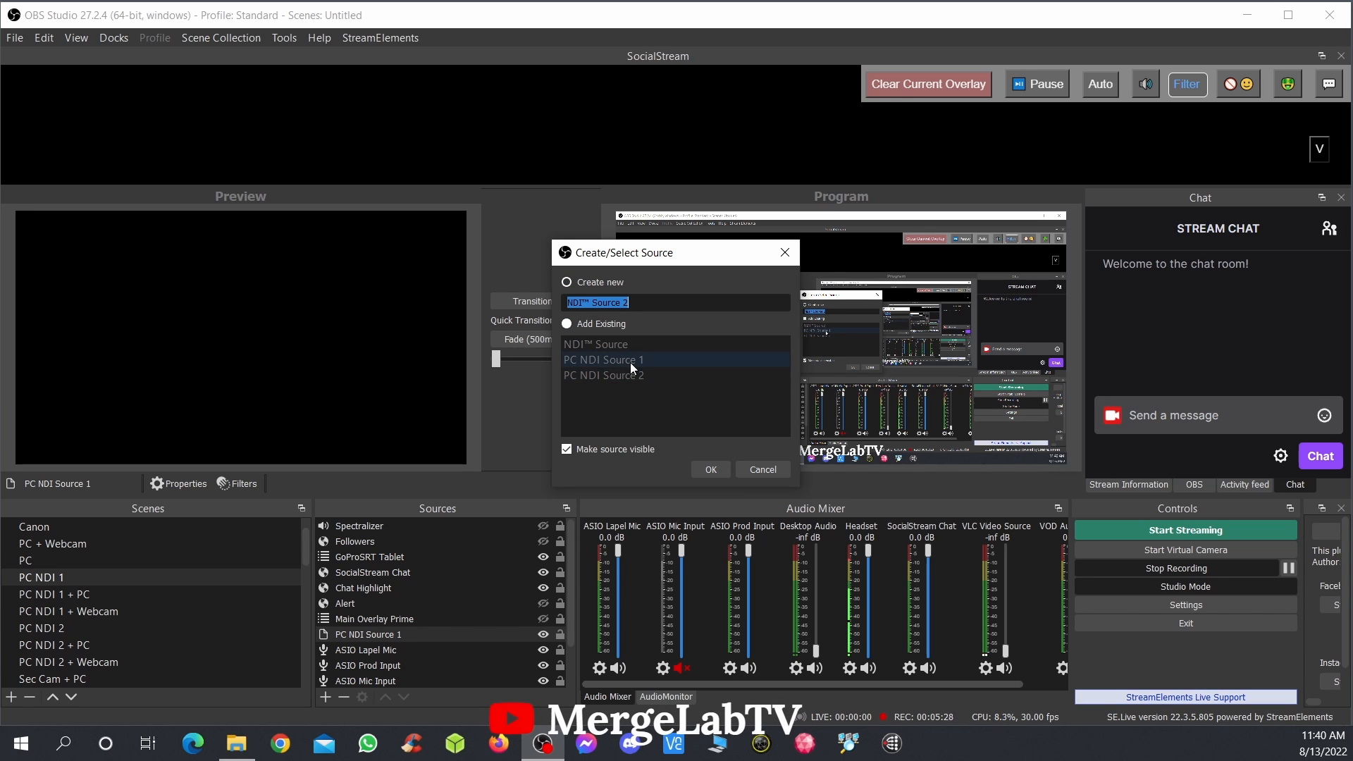
pyautogui.click(567, 326)
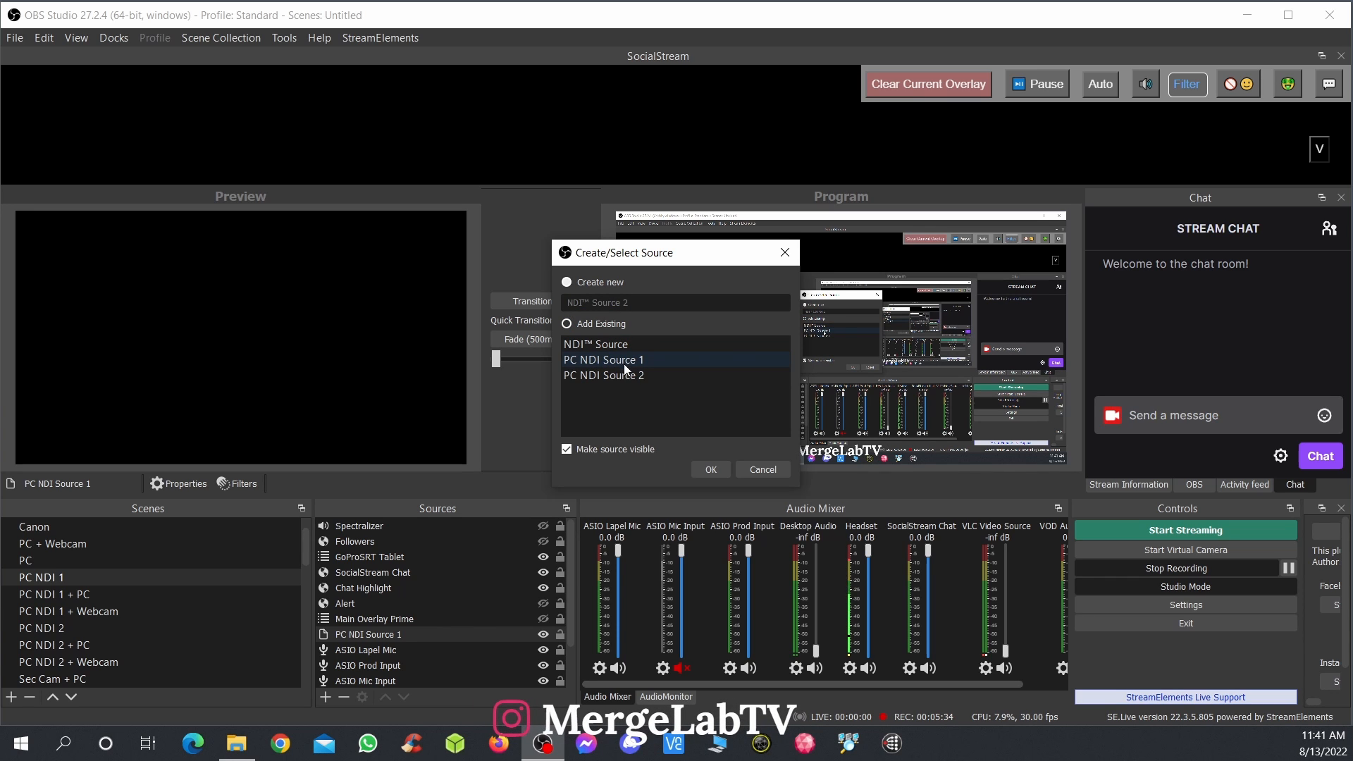
pyautogui.click(758, 469)
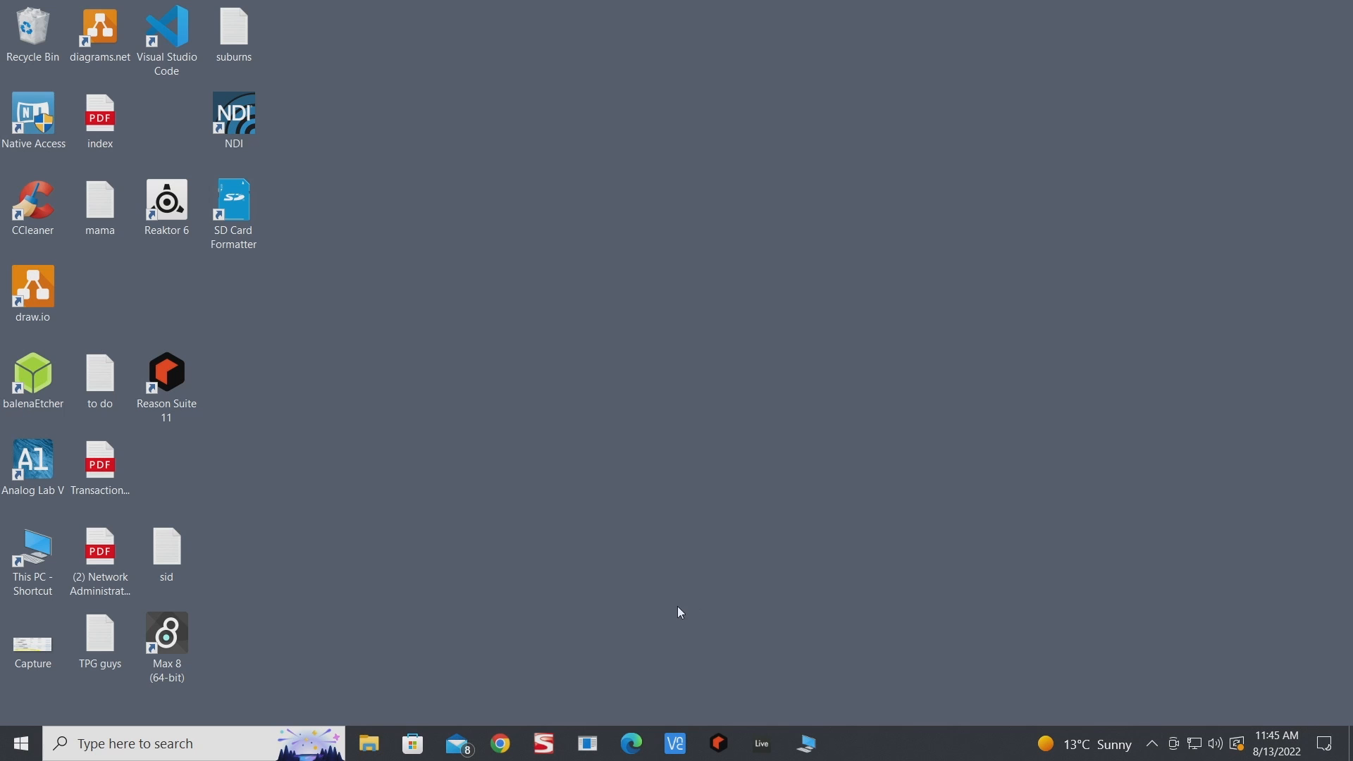
# - Launch Ableton Live, set the audio driver type to ASIO in the preferences, and look through the available audio devices
pyautogui.click(762, 743)
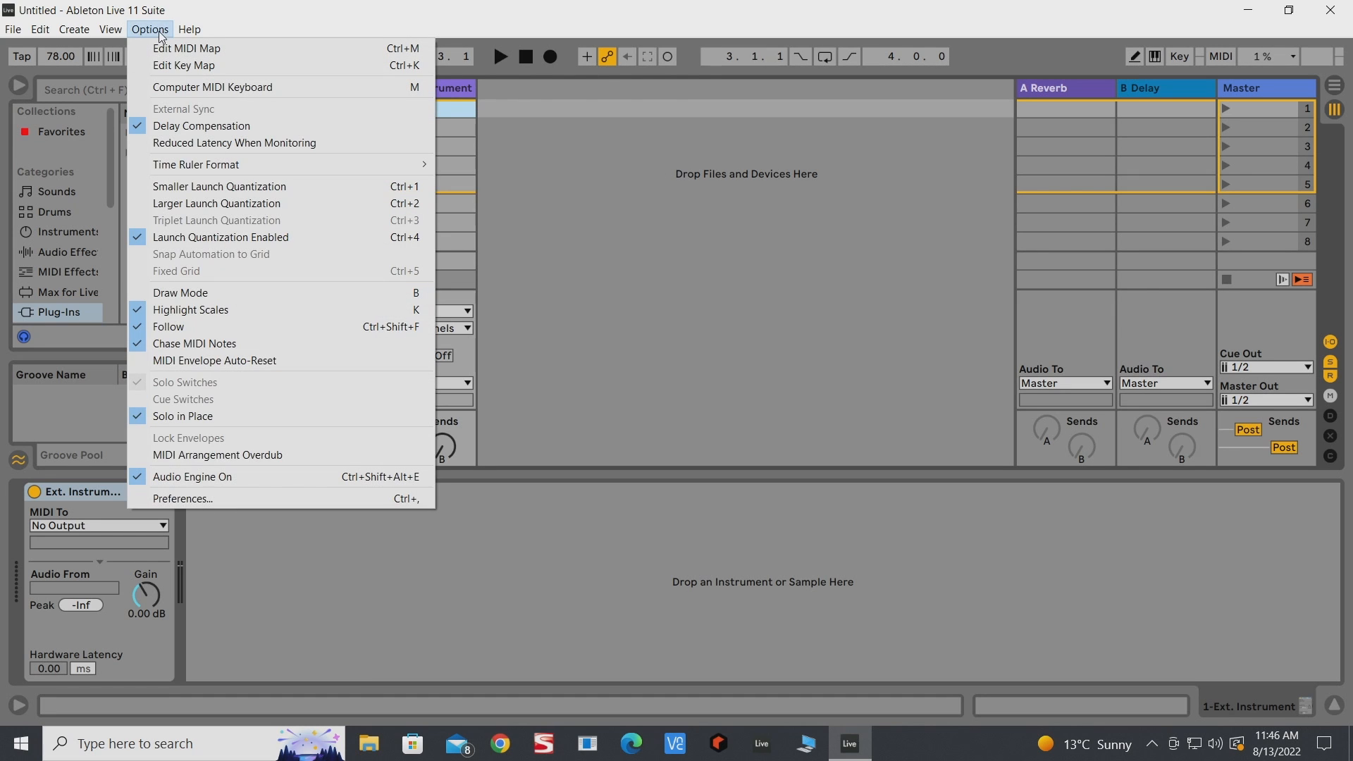
pyautogui.click(218, 498)
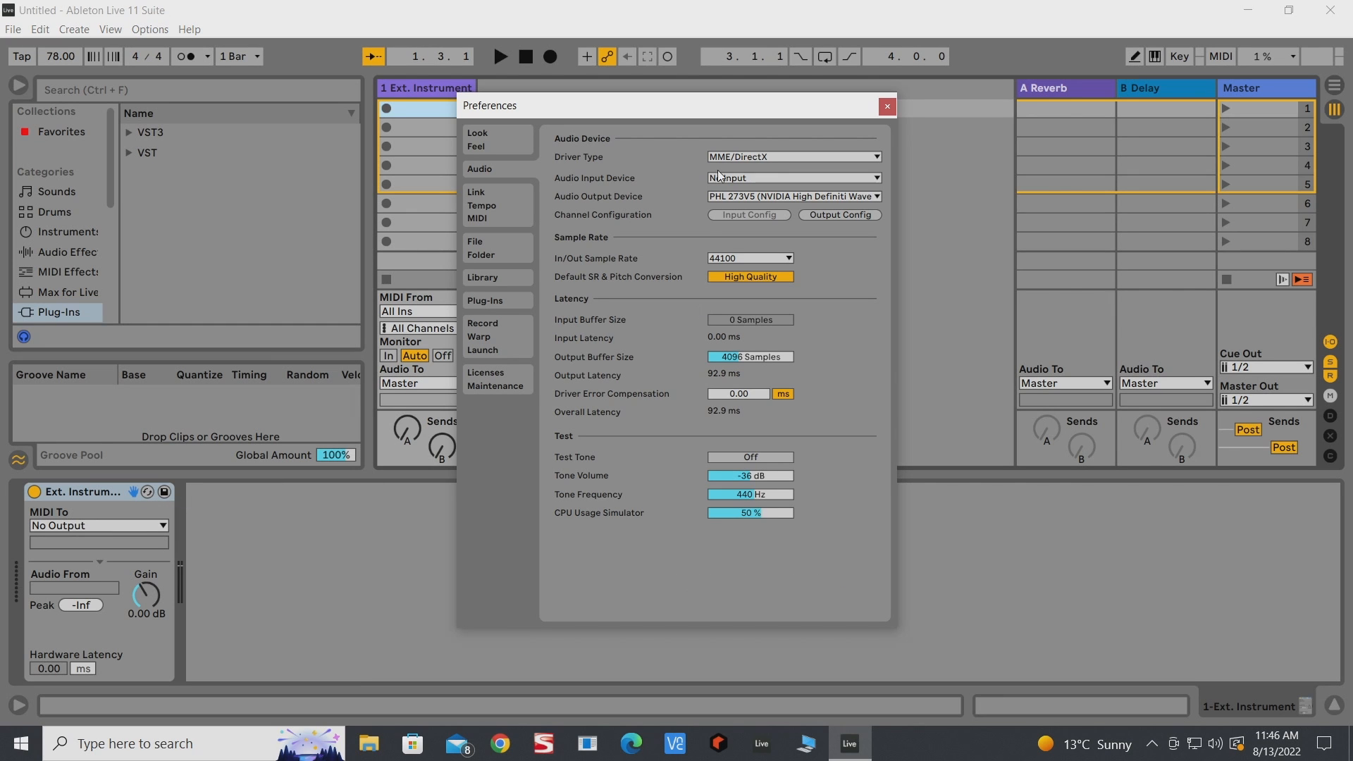
pyautogui.click(769, 157)
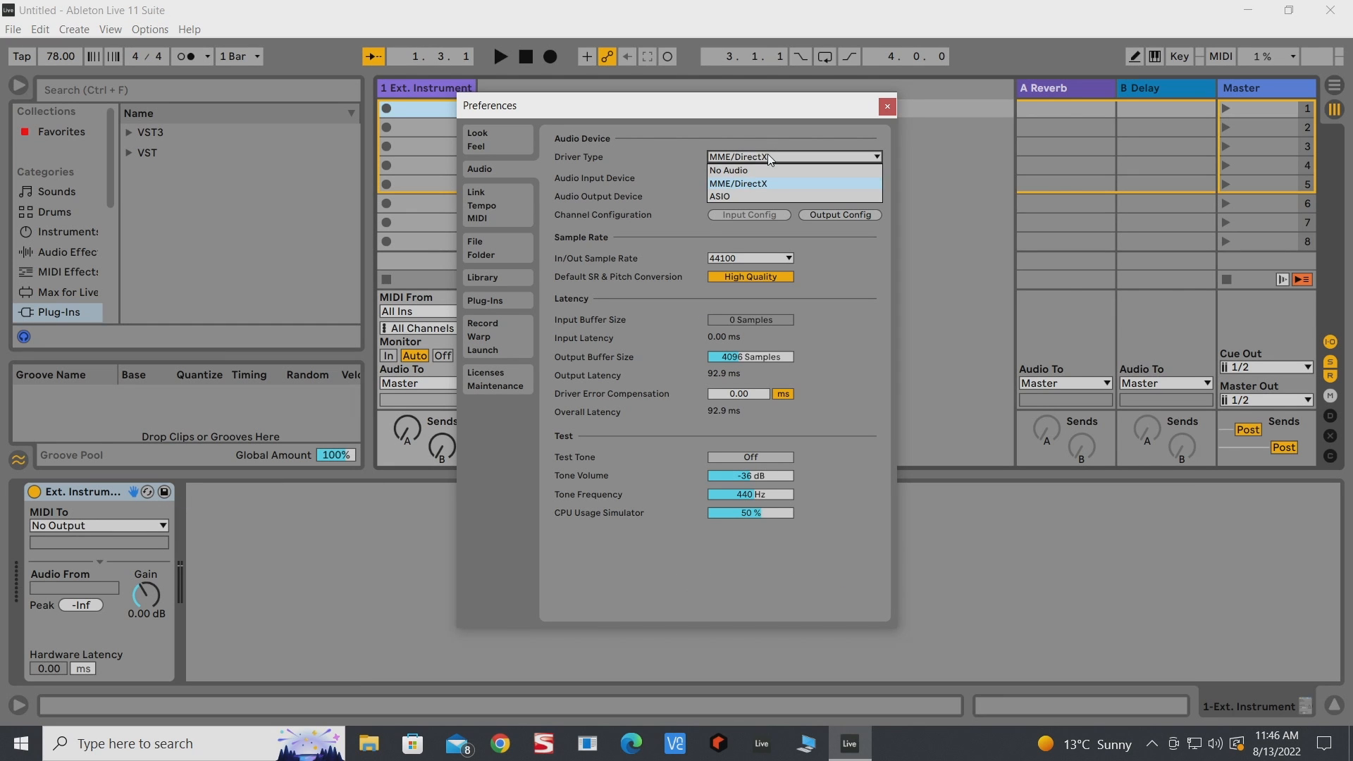
pyautogui.click(719, 197)
pyautogui.click(727, 420)
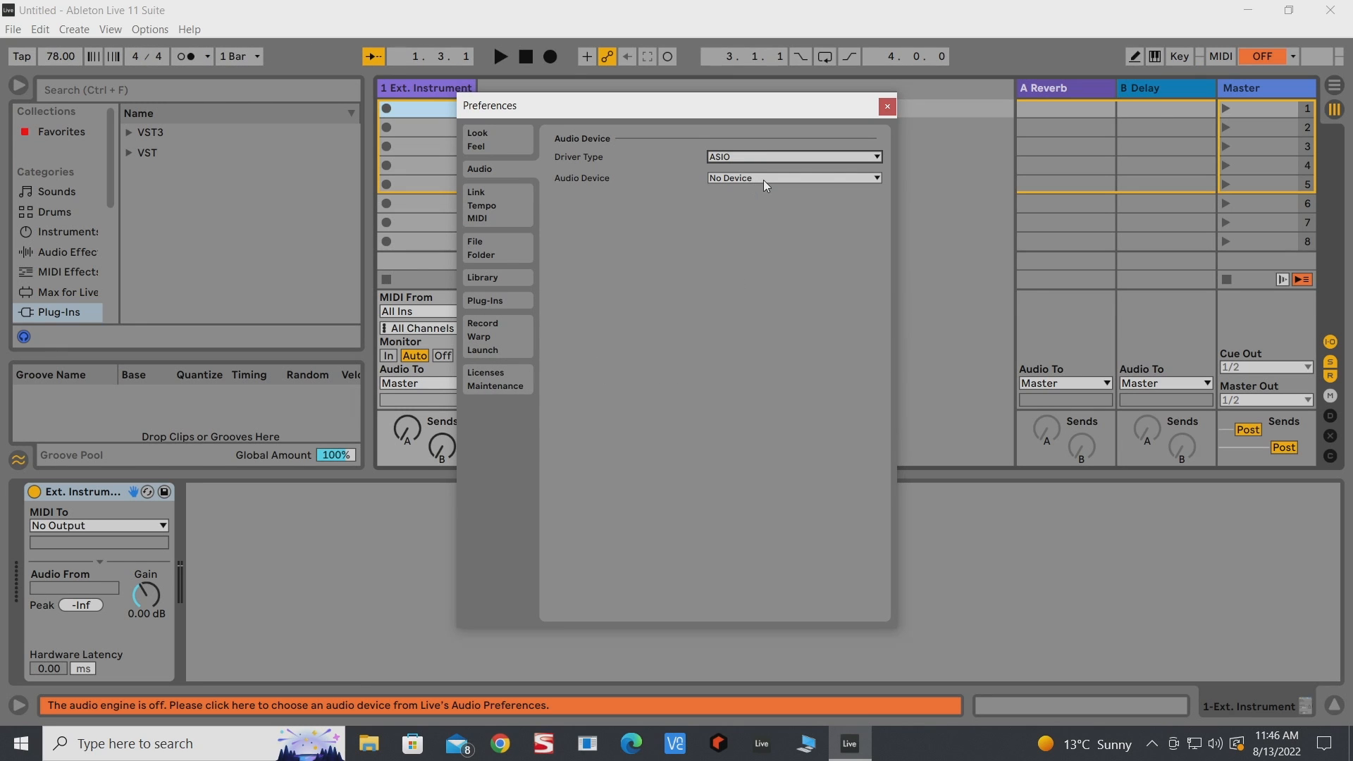
pyautogui.click(765, 180)
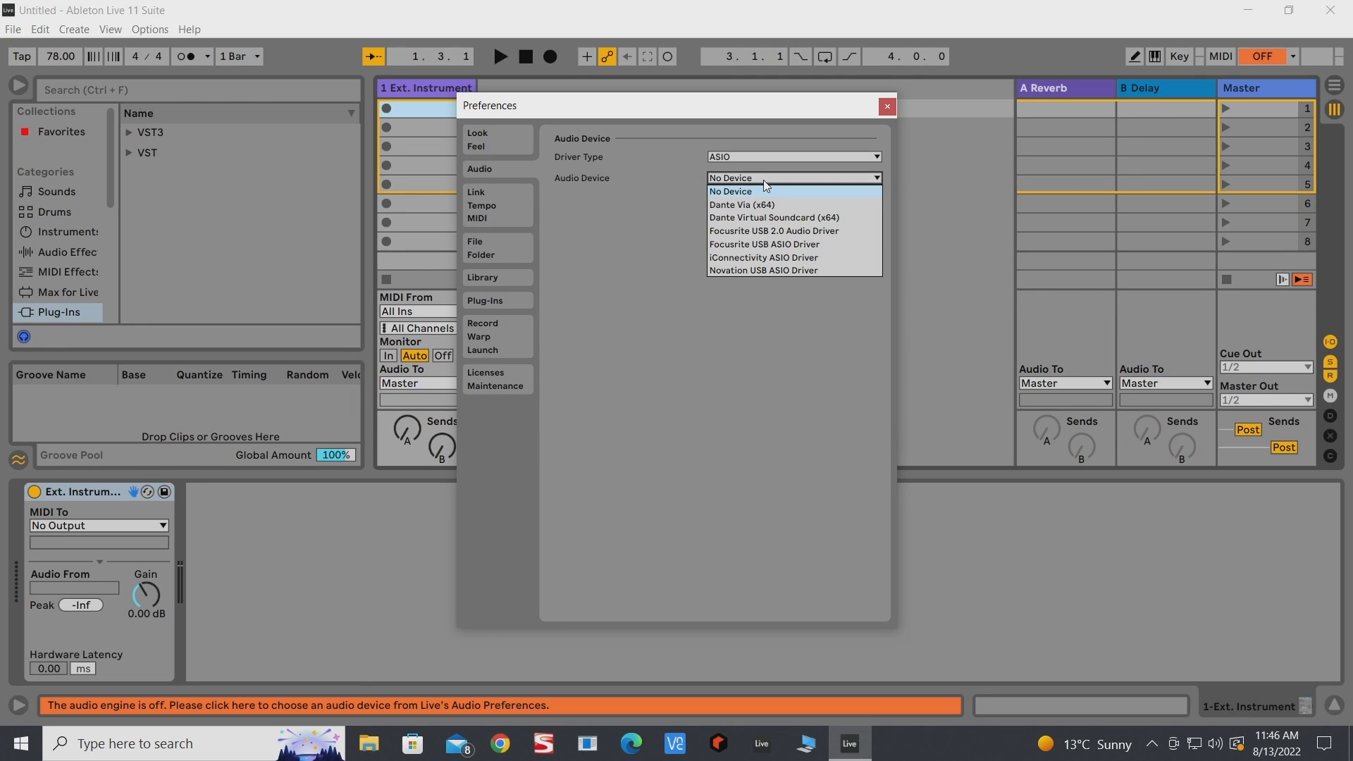
pyautogui.click(765, 181)
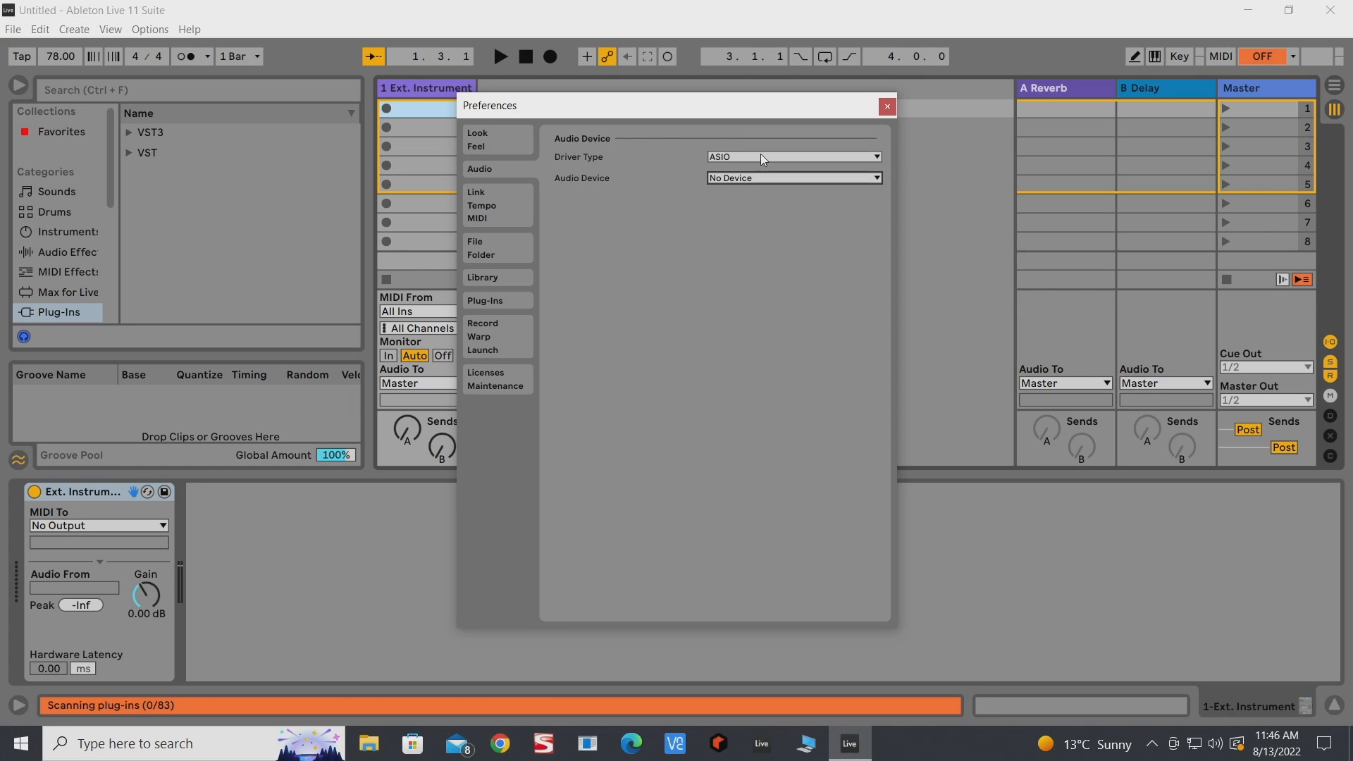
# - Switch the driver type back to MME/DirectX and try to change the audio output device
pyautogui.click(760, 155)
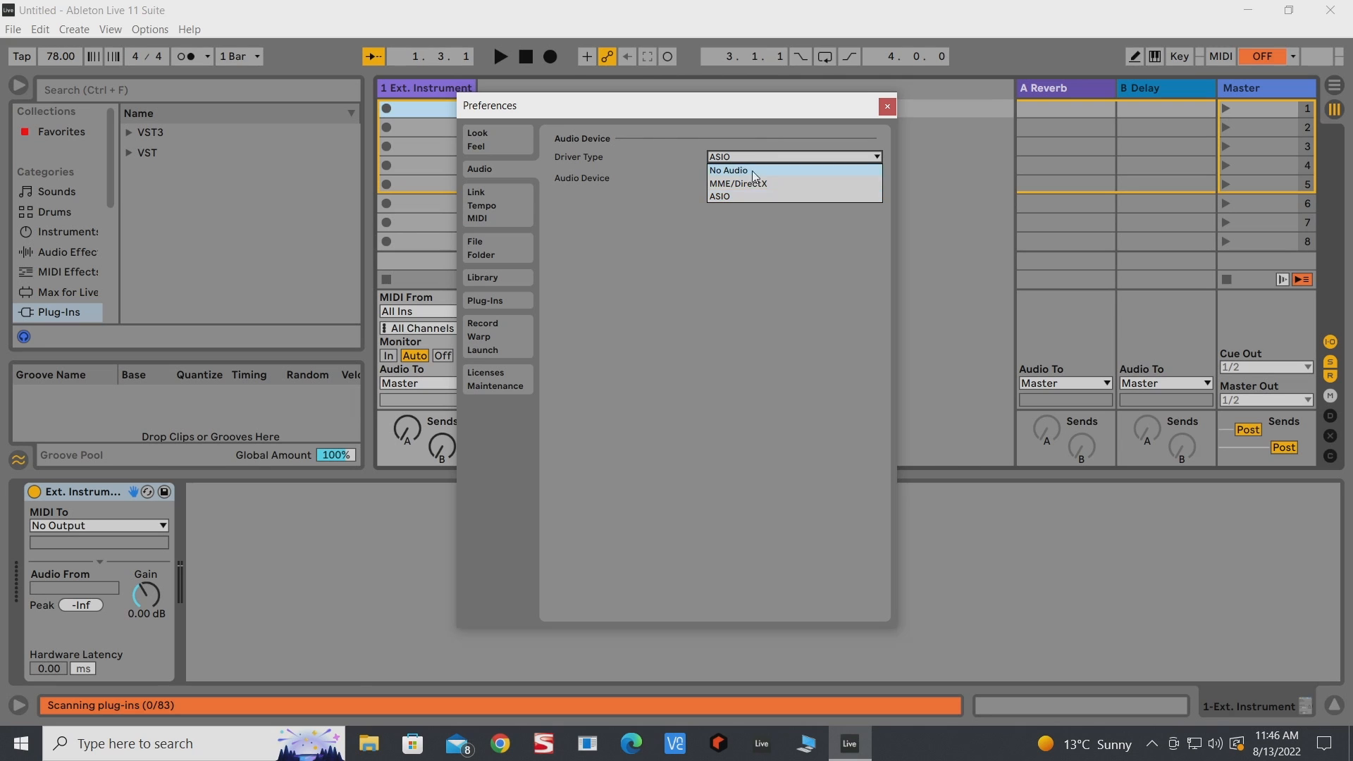
pyautogui.click(751, 181)
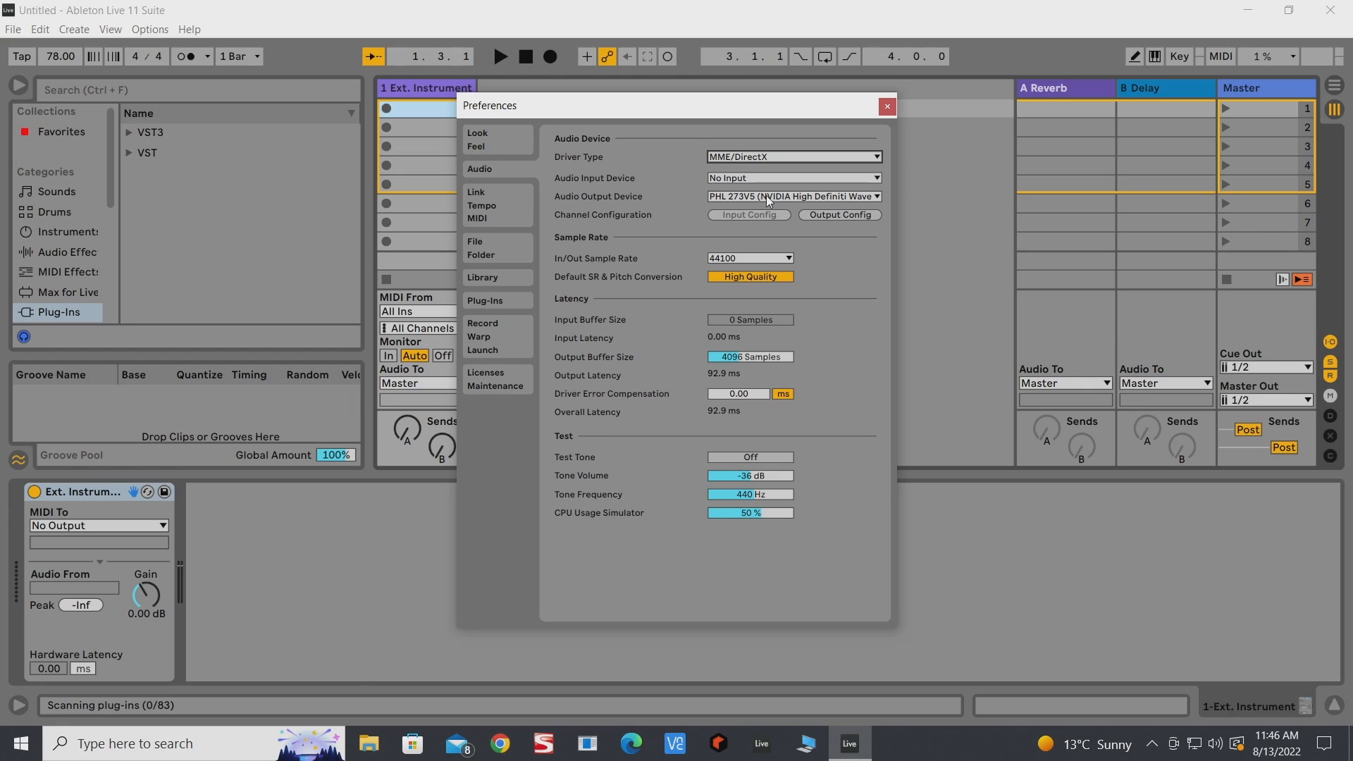
pyautogui.click(768, 201)
pyautogui.click(759, 198)
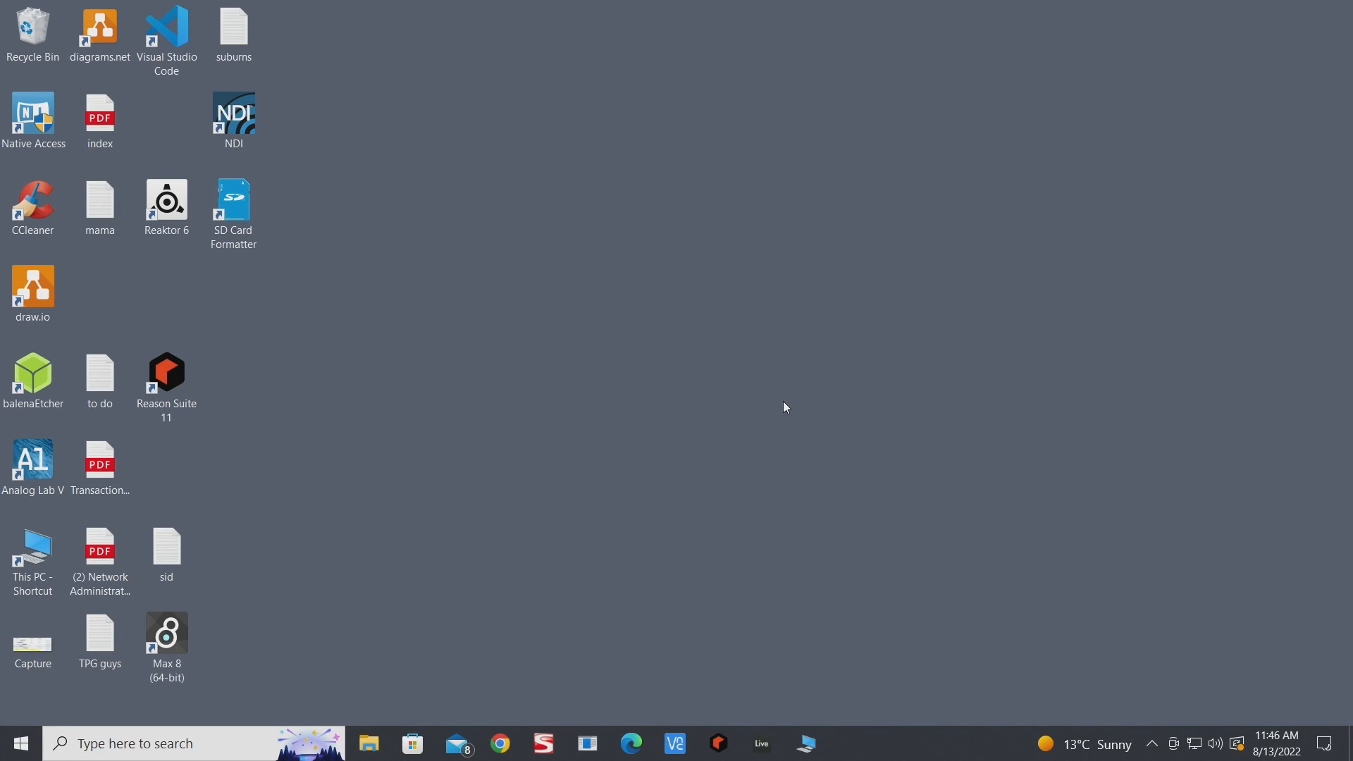
# - Restart Ableton Live without recovering the untitled Live Set, and close the crash report
pyautogui.rightClick(787, 407)
pyautogui.click(814, 455)
pyautogui.click(768, 749)
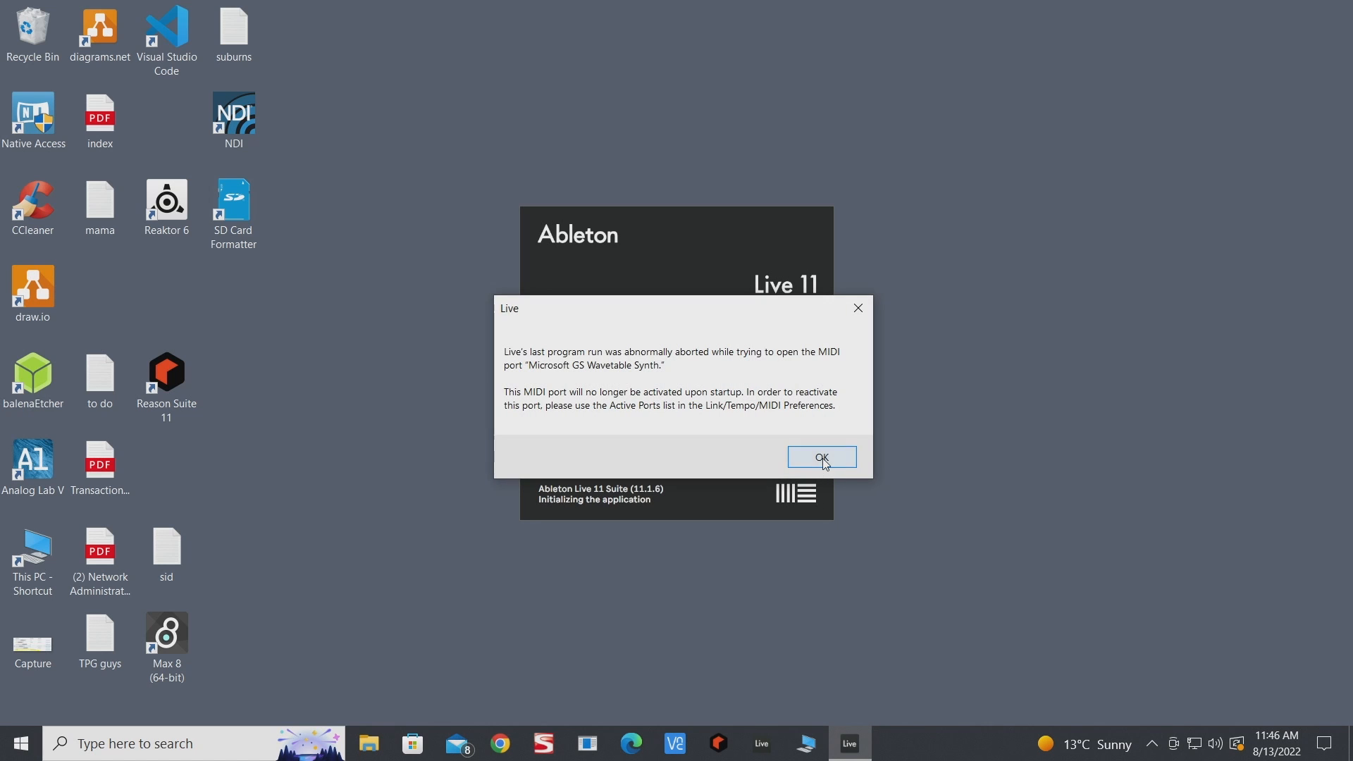
pyautogui.click(818, 458)
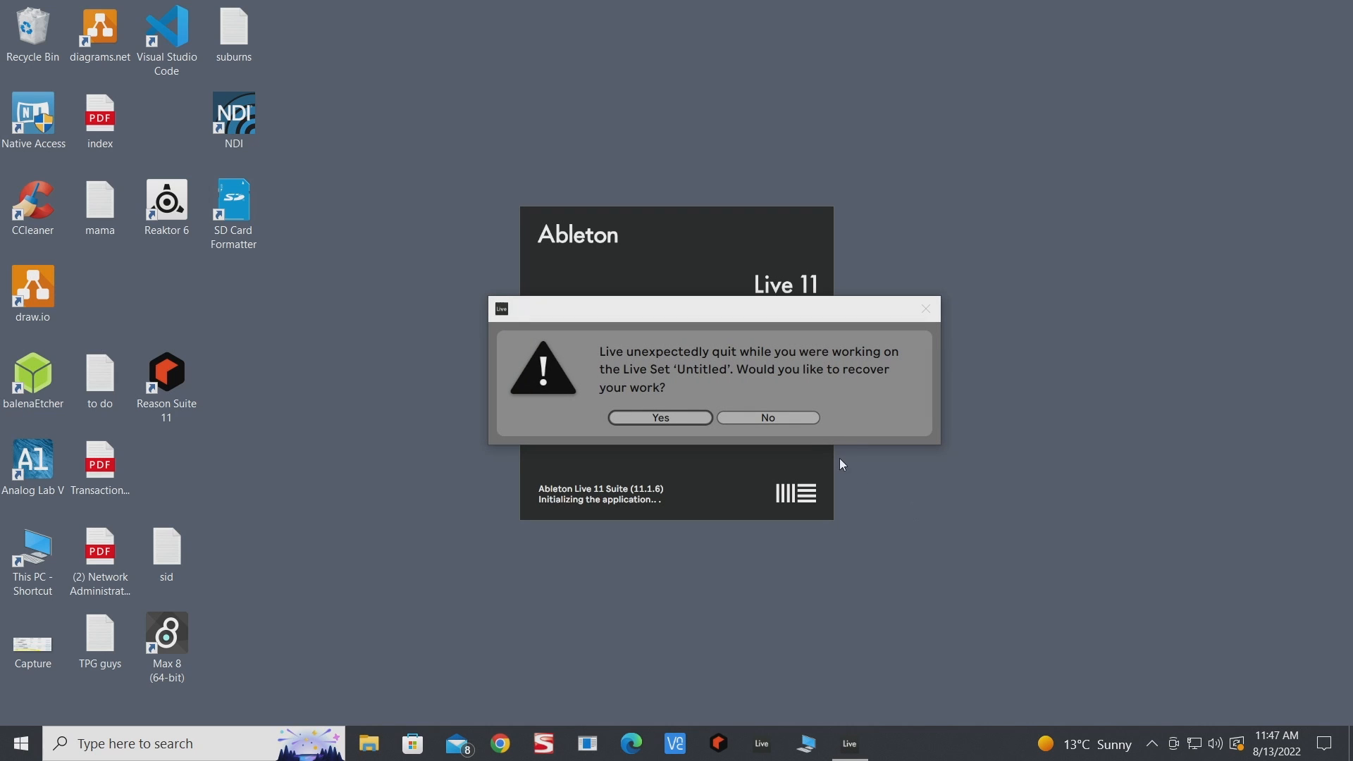
pyautogui.click(792, 423)
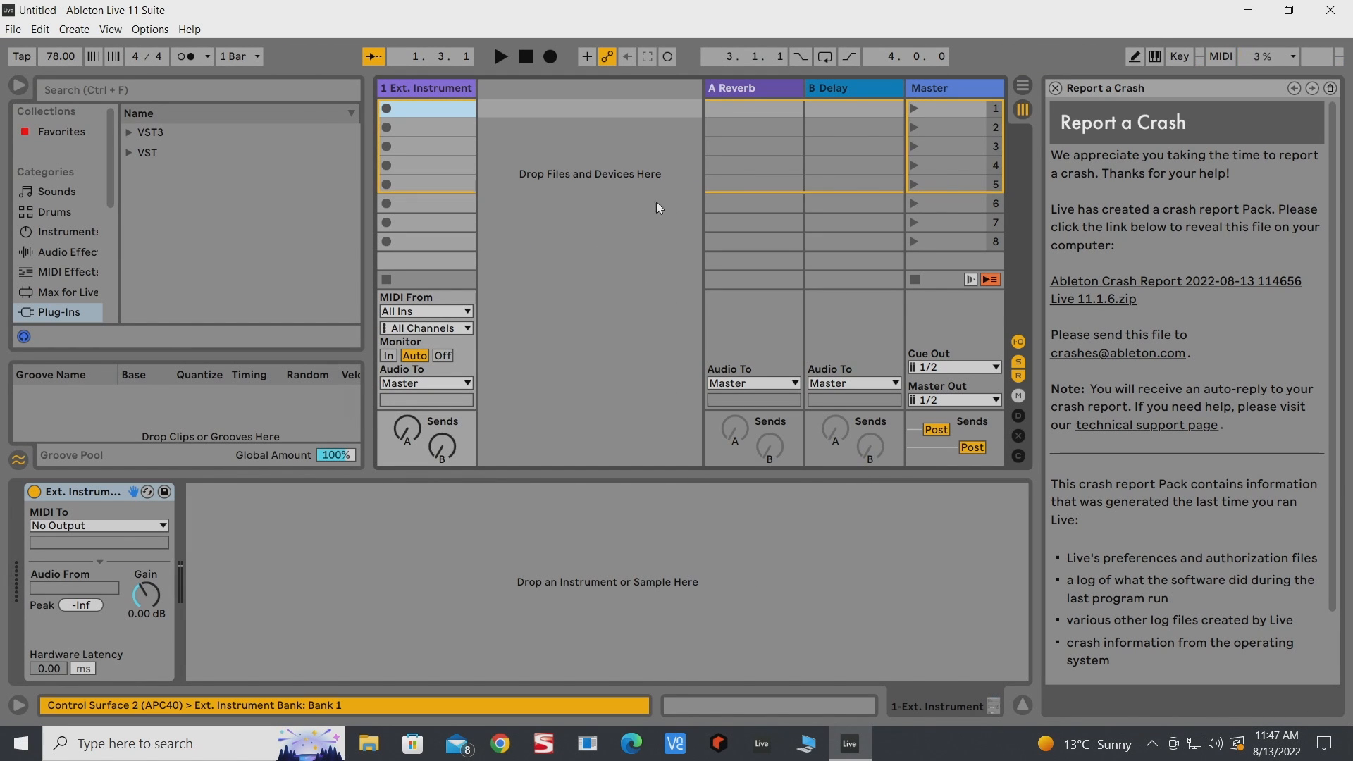
pyautogui.click(1055, 87)
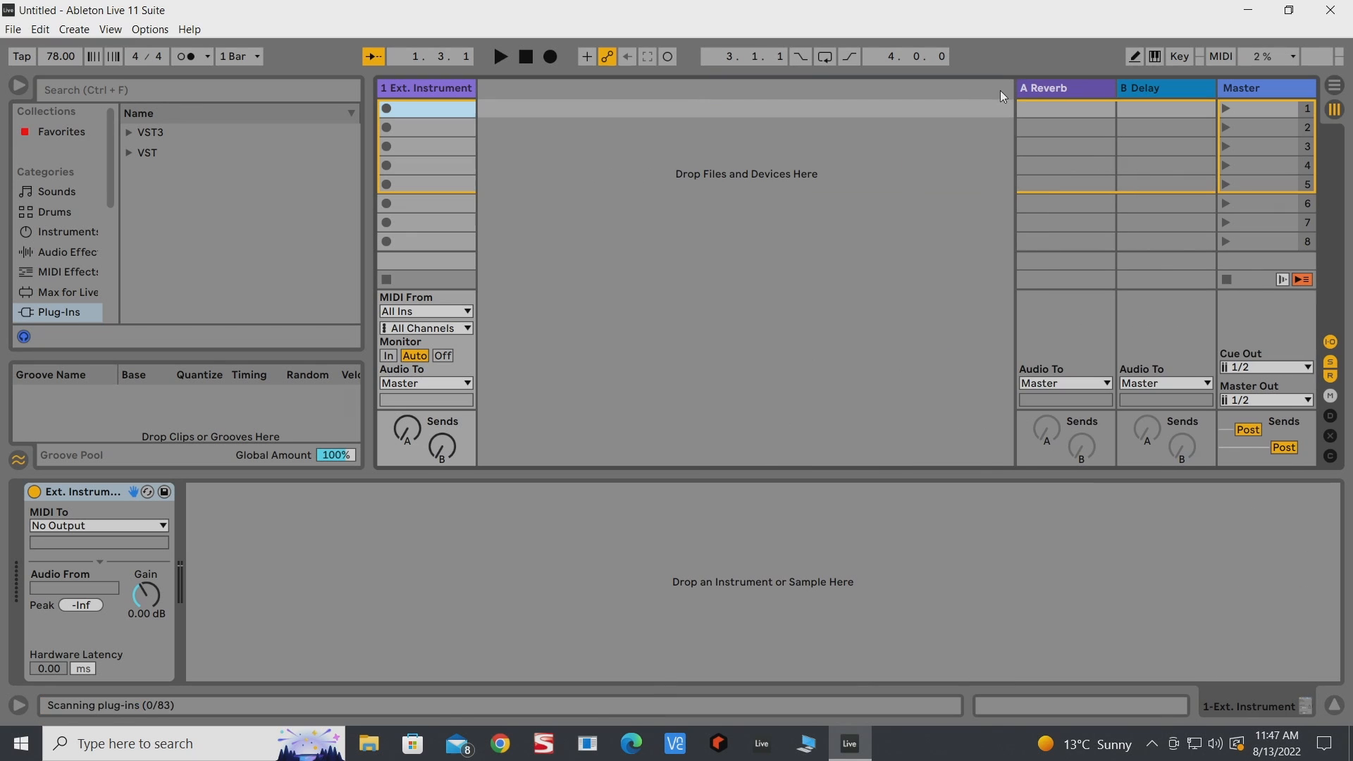
# - Set Live's audio output device to Line Out (2- Scarlett 18i20 USB) DX and close the preferences
pyautogui.click(155, 32)
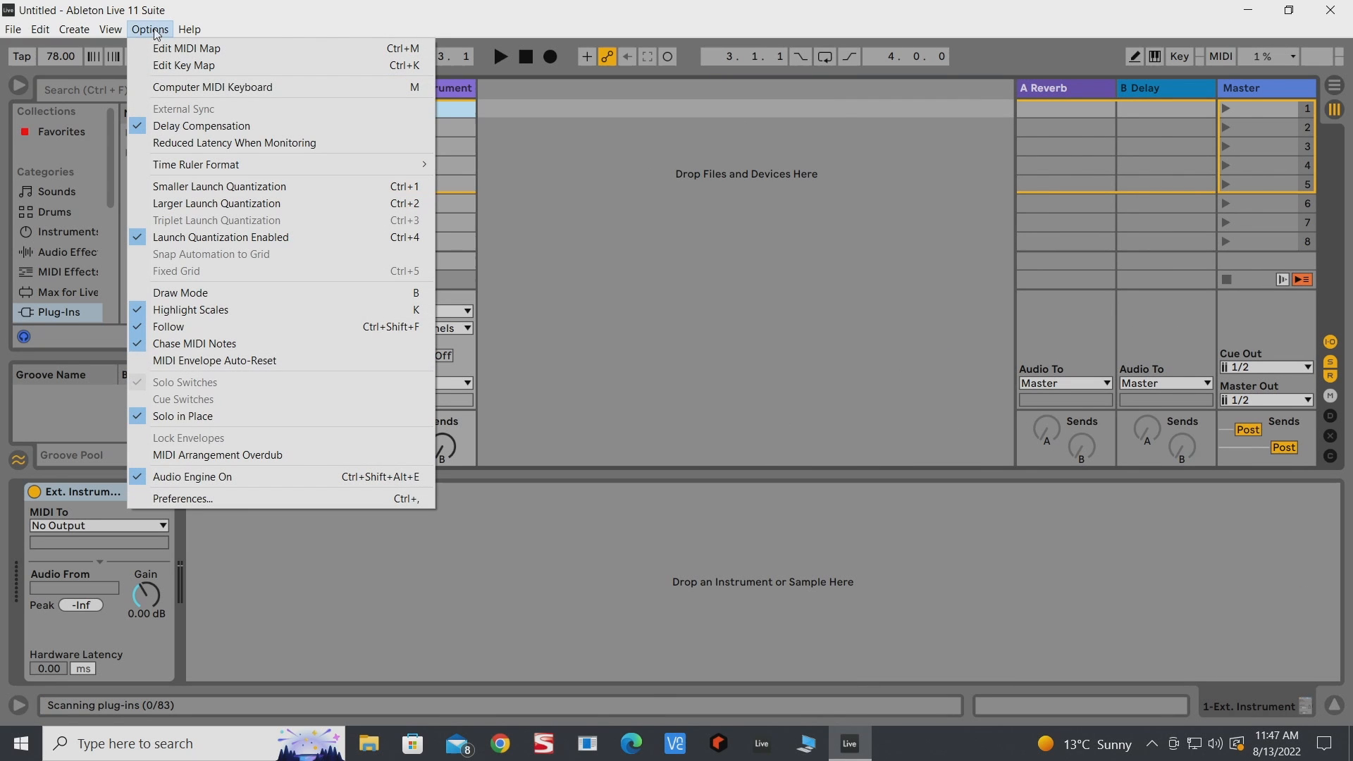
pyautogui.click(198, 499)
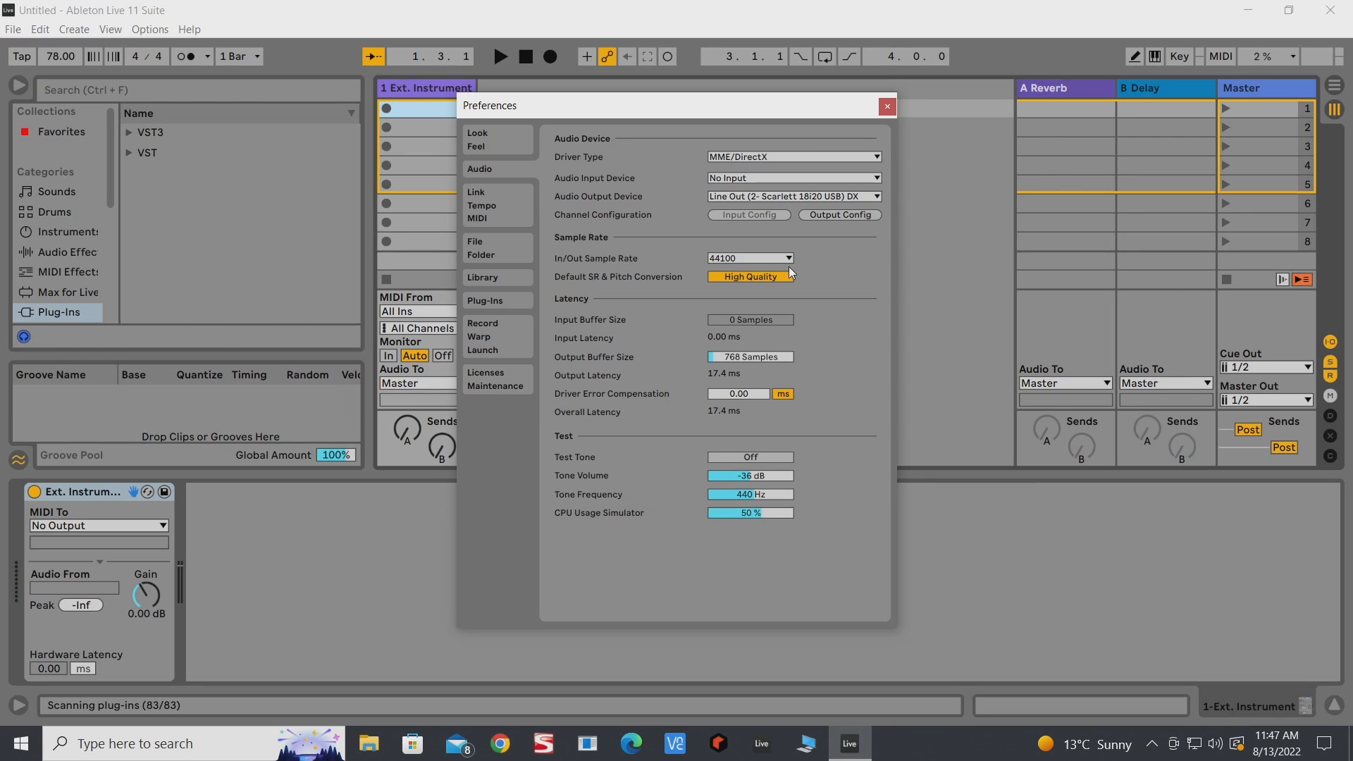
pyautogui.click(779, 197)
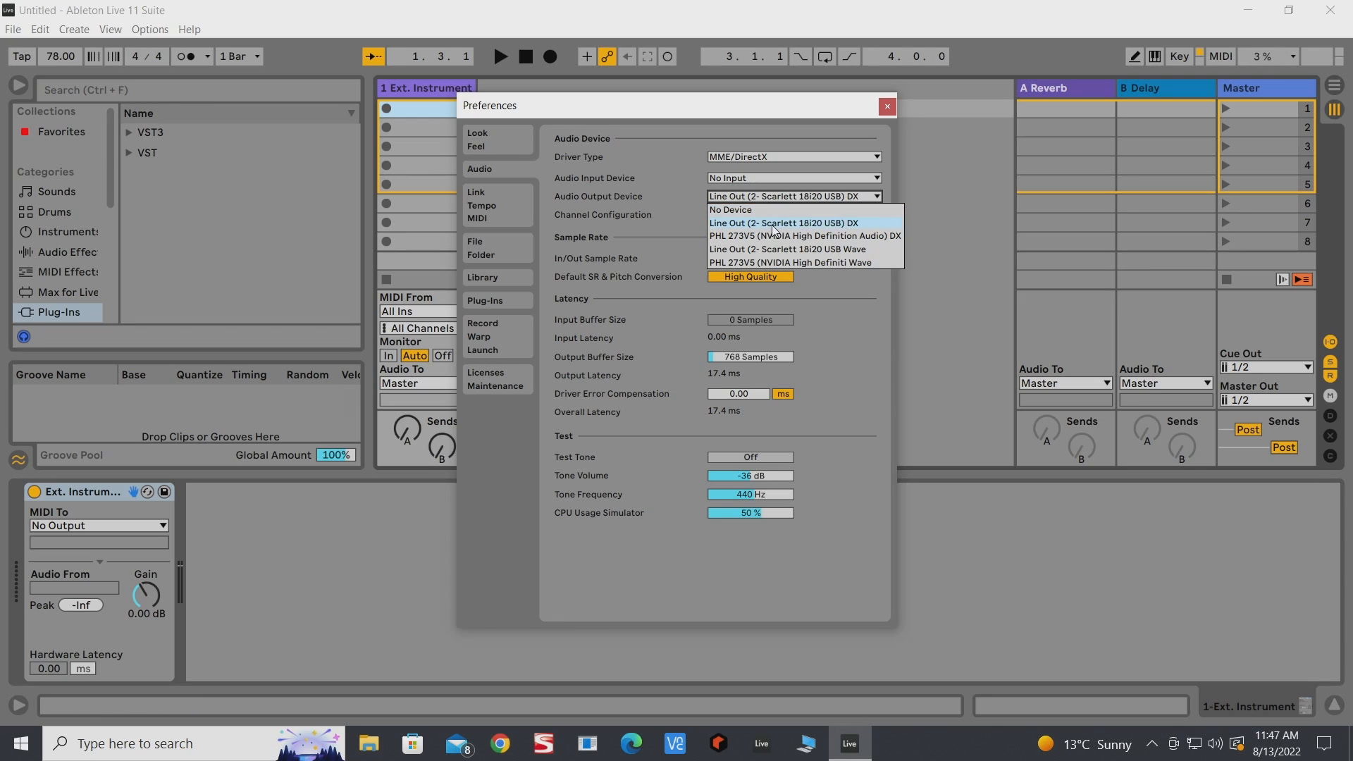
pyautogui.click(772, 224)
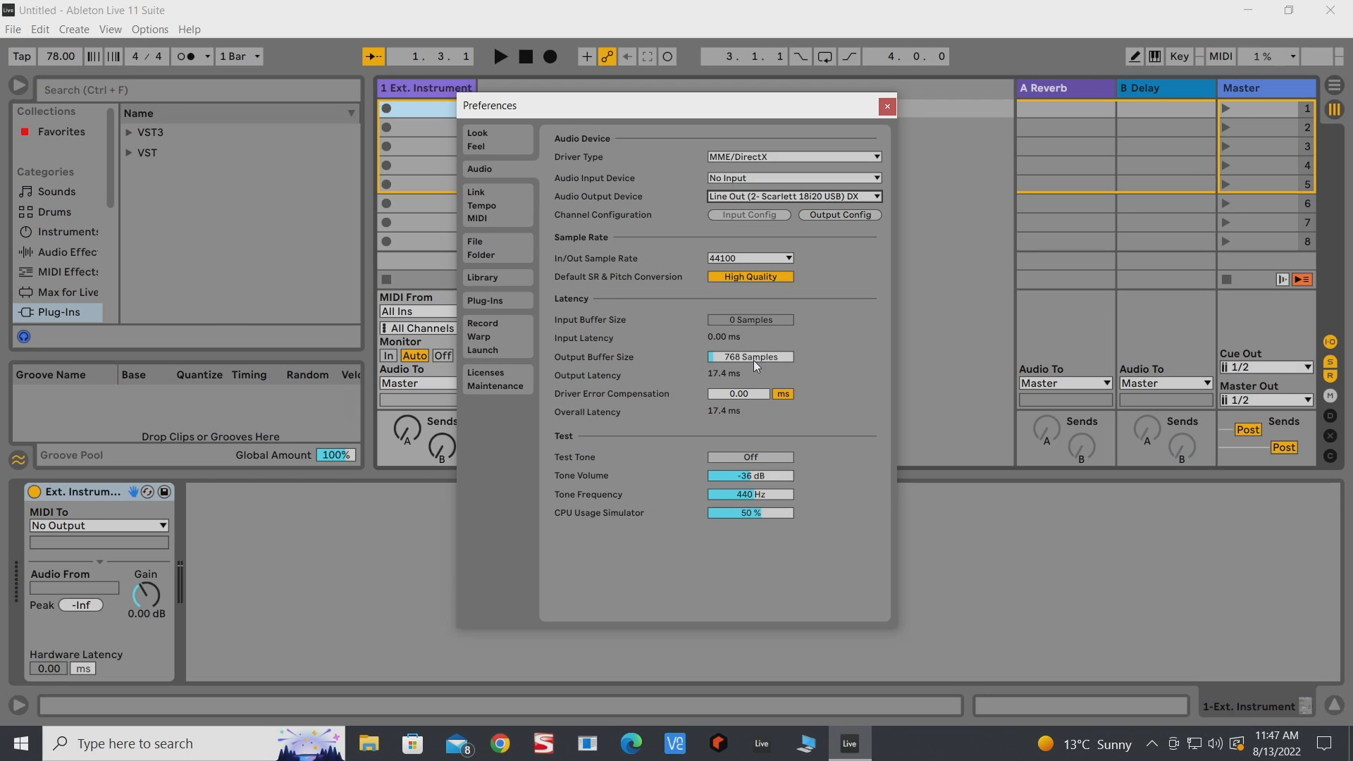
pyautogui.click(886, 110)
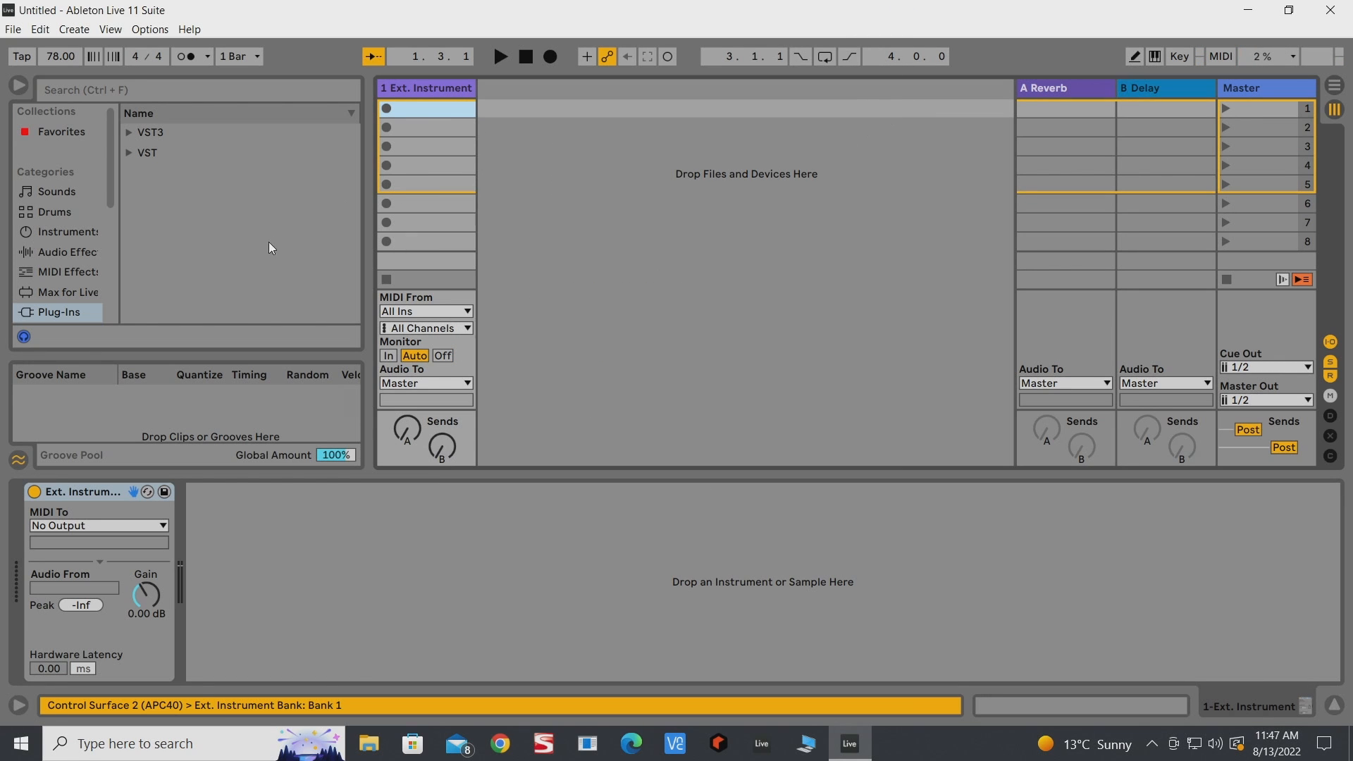
# - Load the Electric instrument from the Instruments category onto the first track, replacing the external instrument
pyautogui.scroll(-2, 60, 263)
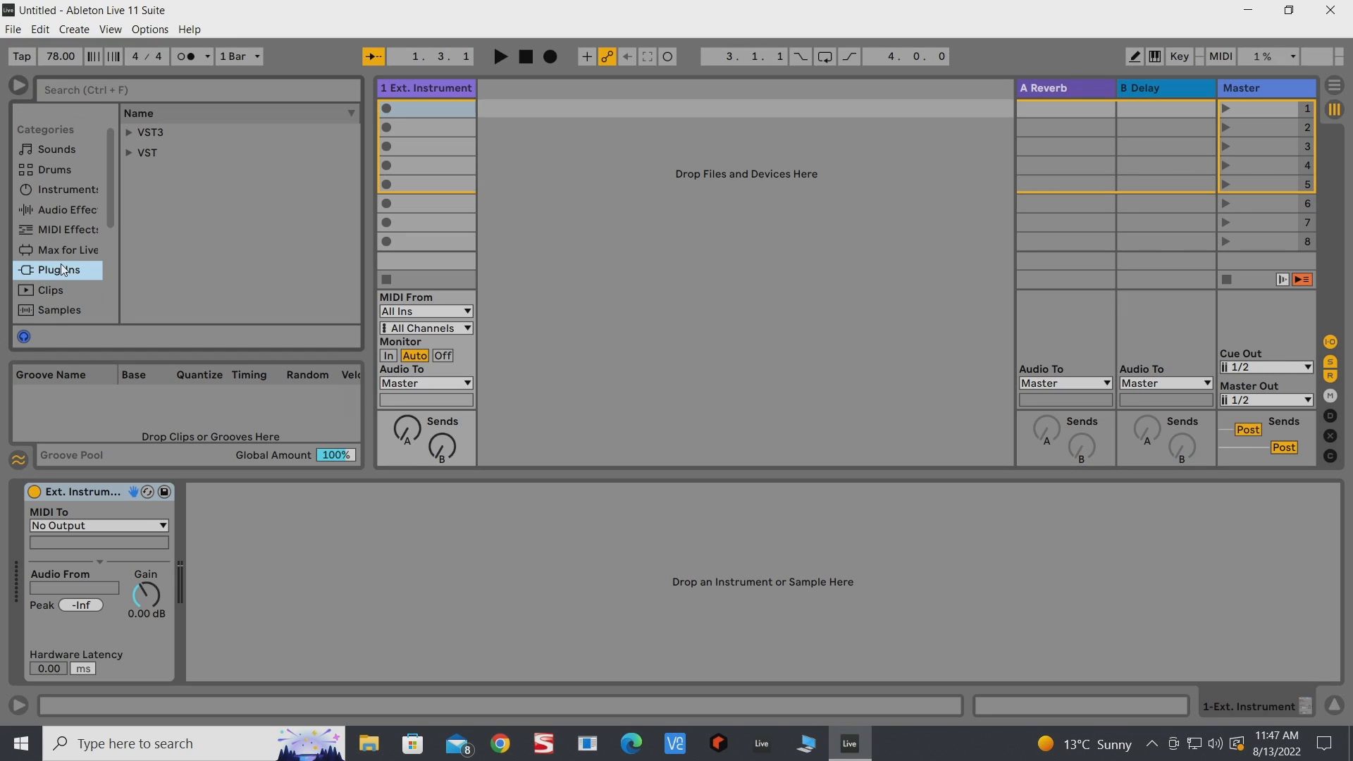
pyautogui.click(57, 188)
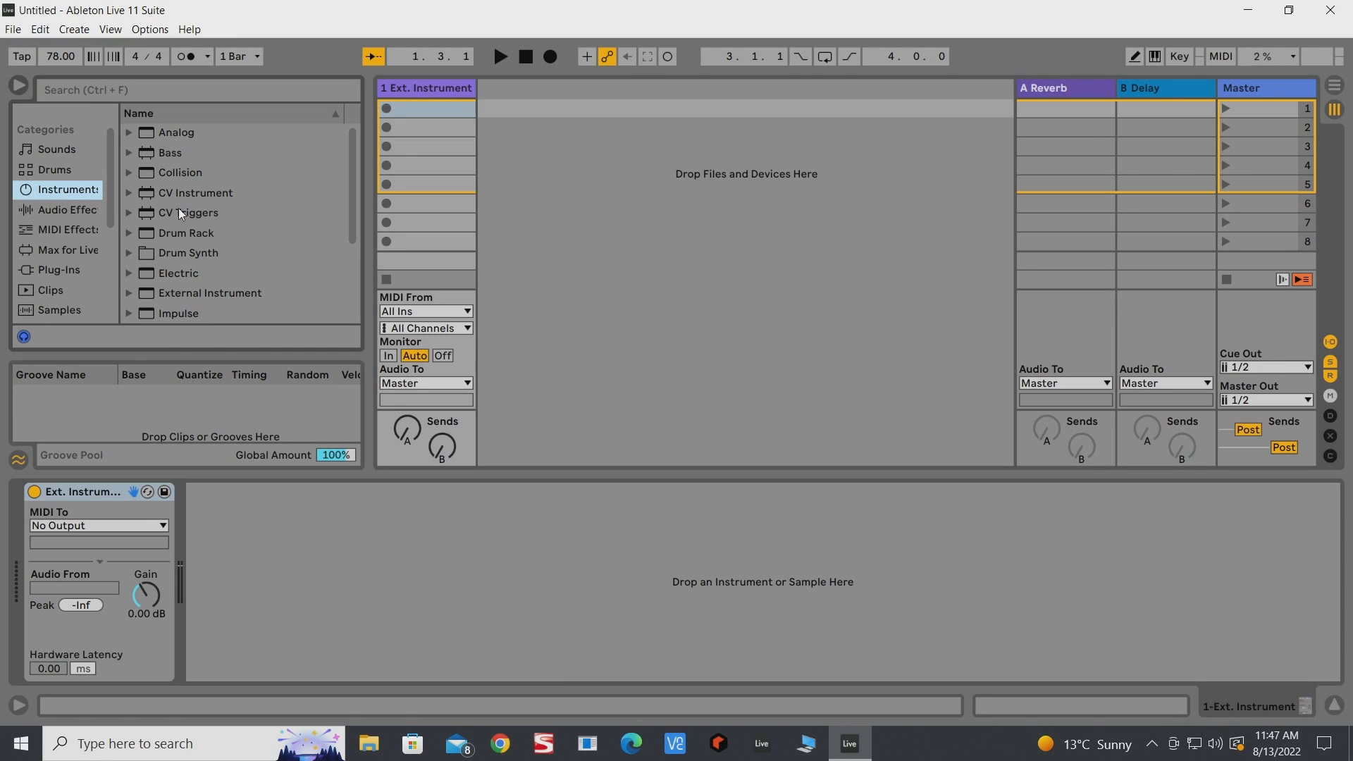
pyautogui.scroll(-2, 223, 262)
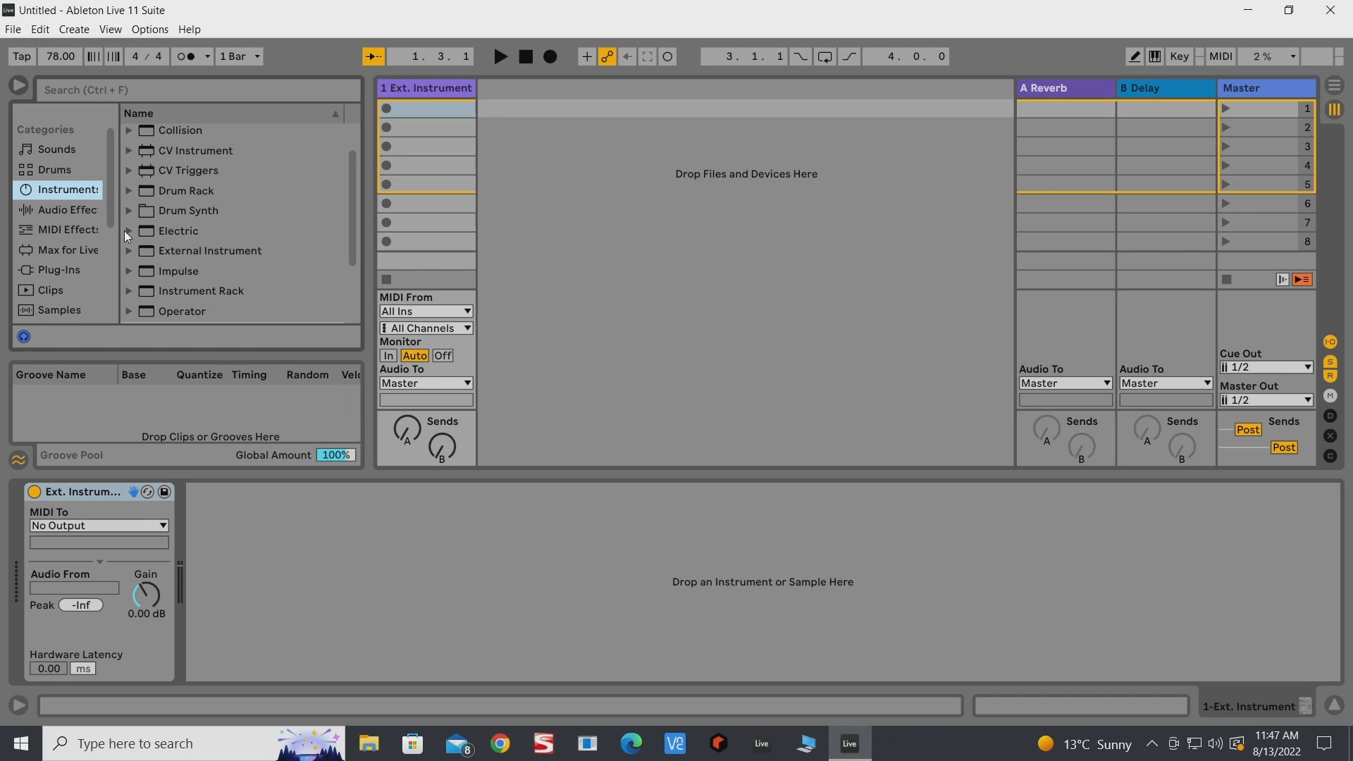
pyautogui.click(134, 230)
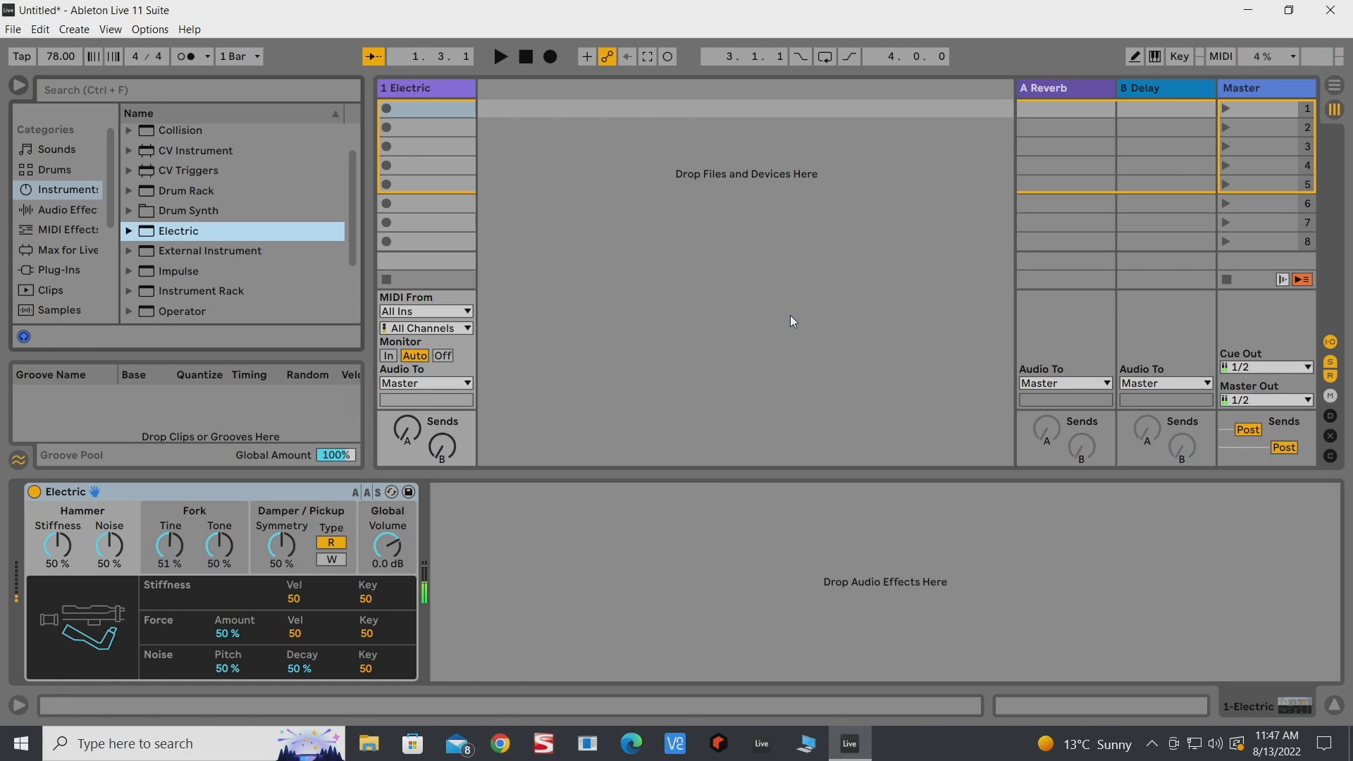
# - Check the audio source options of NDI Screen Capture and the playback device Windows uses
pyautogui.click(1154, 745)
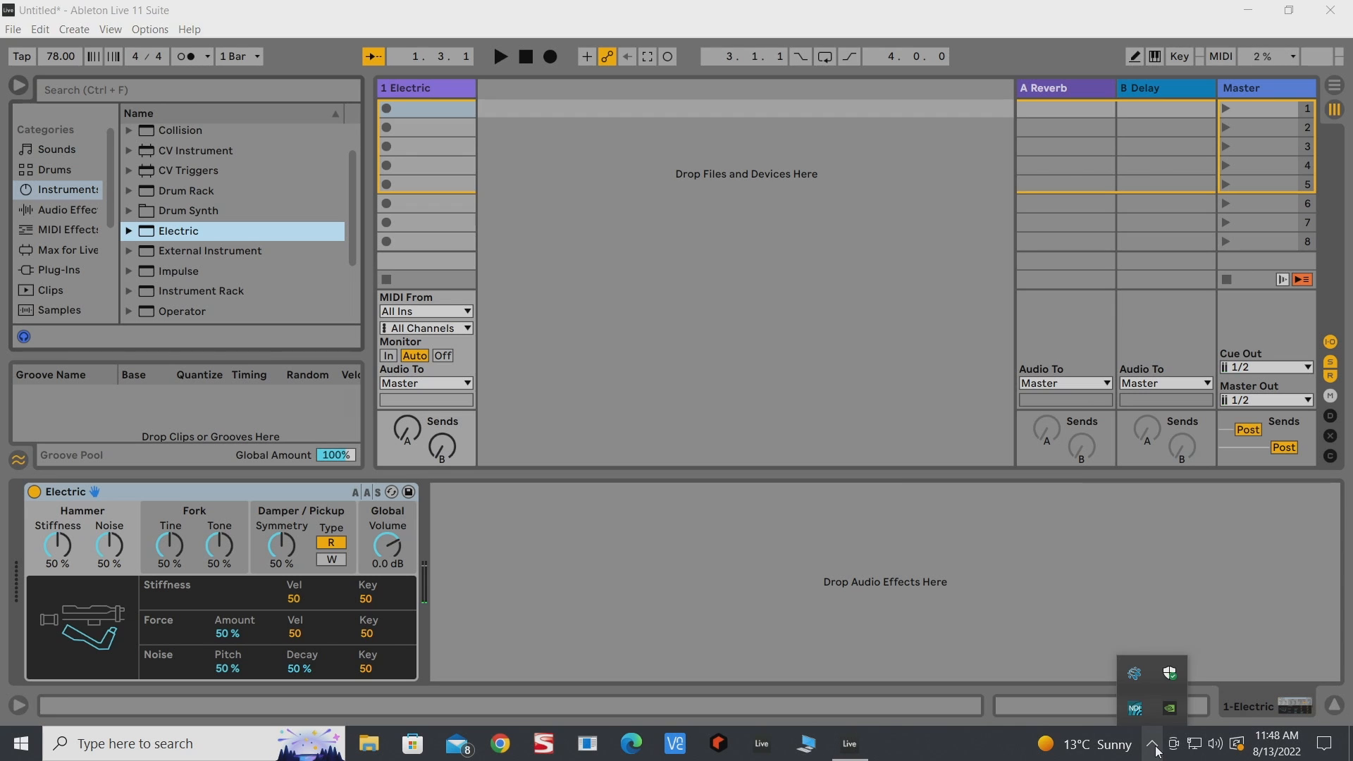
pyautogui.rightClick(1140, 713)
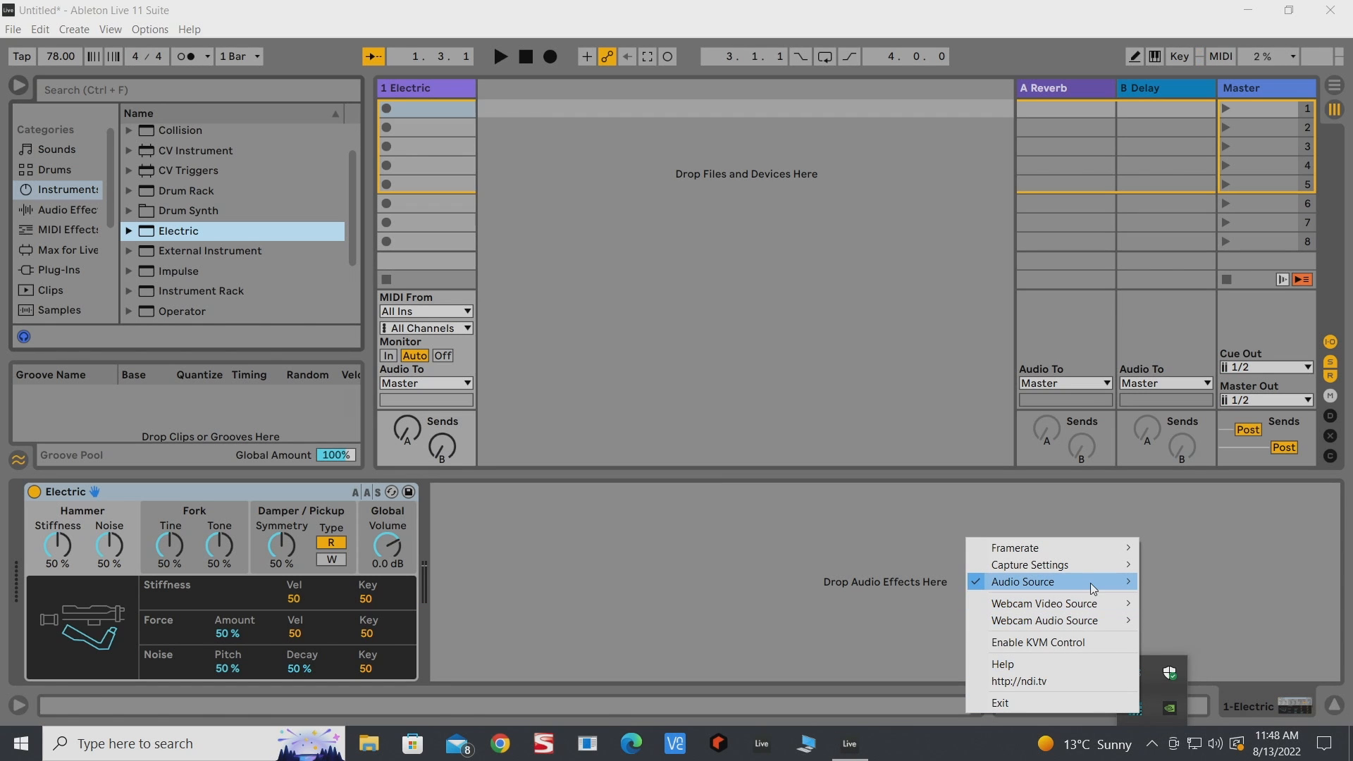
pyautogui.moveTo(1090, 582)
pyautogui.click(1293, 599)
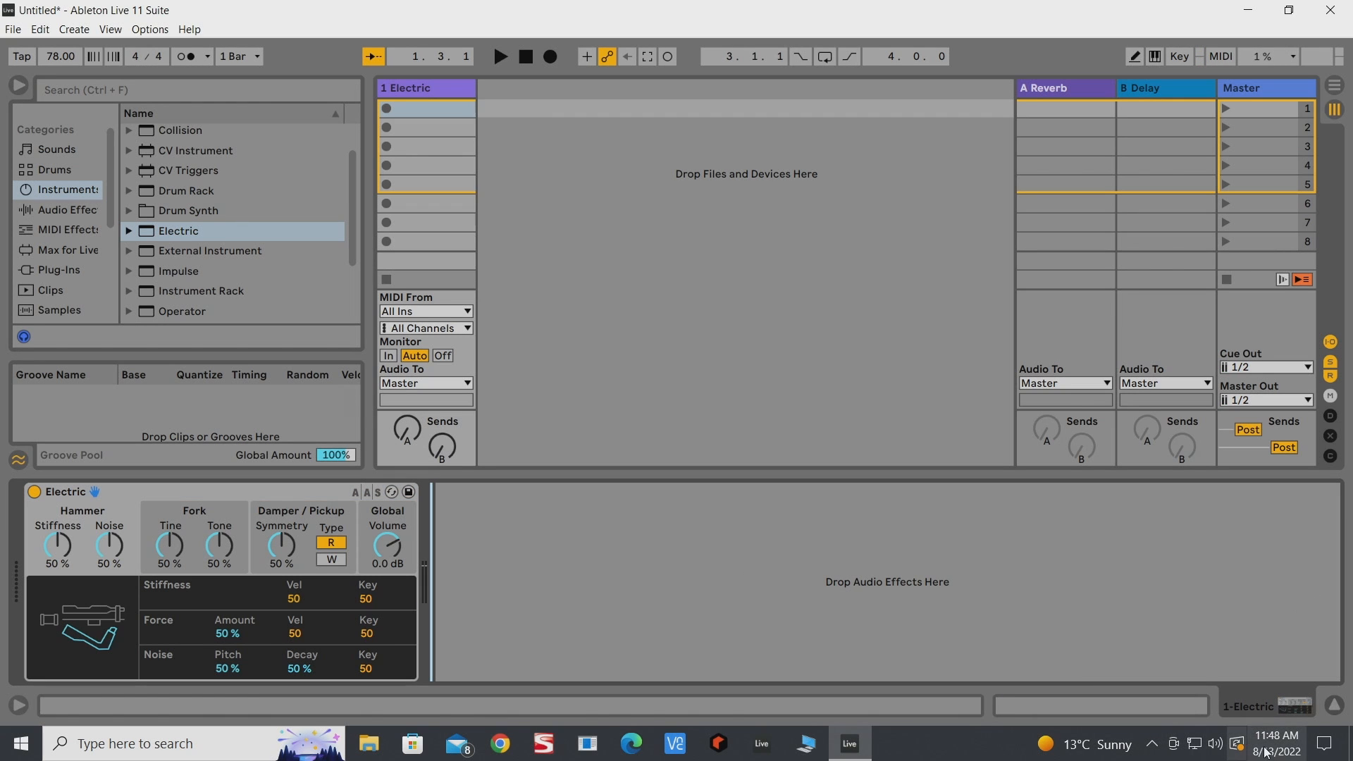
pyautogui.click(1217, 748)
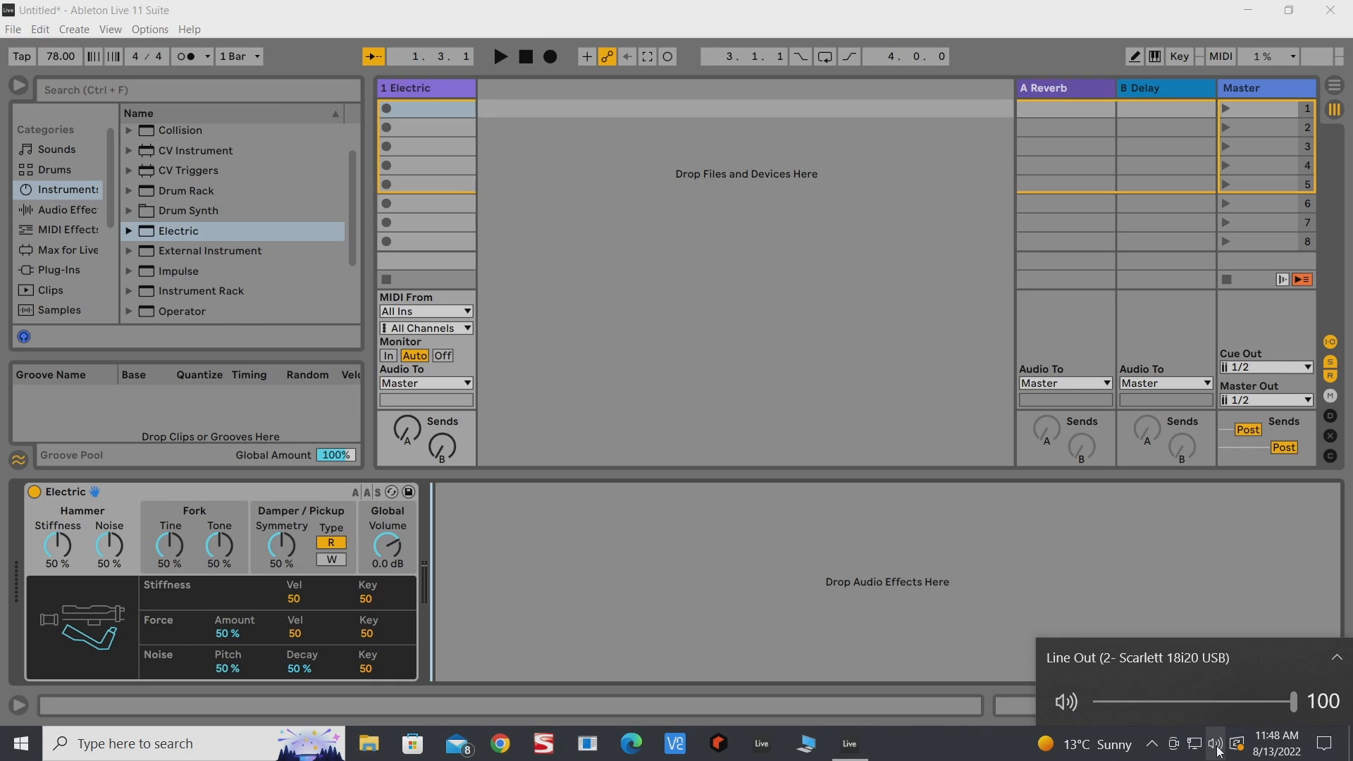
pyautogui.click(1217, 747)
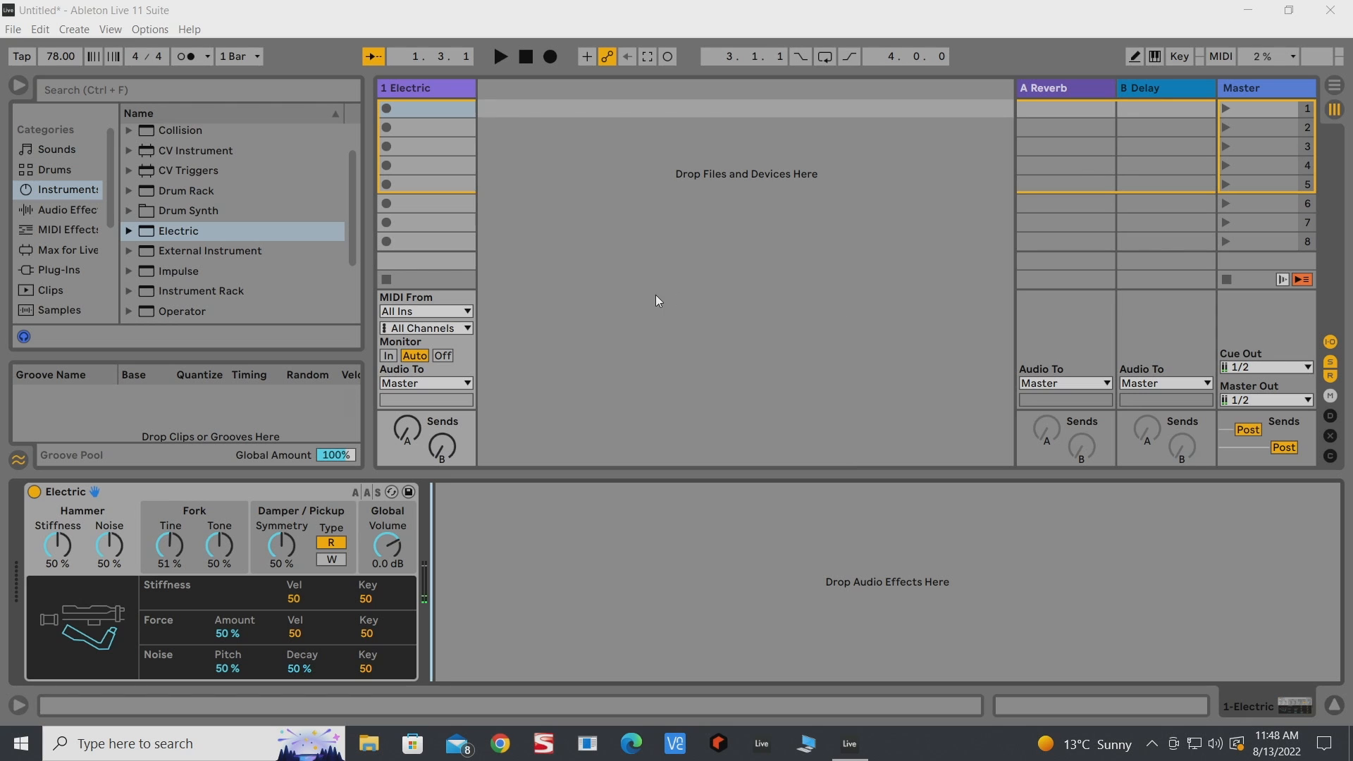
# - Review the audio and webcam source options of NDI Screen Capture, and exit it
pyautogui.click(148, 31)
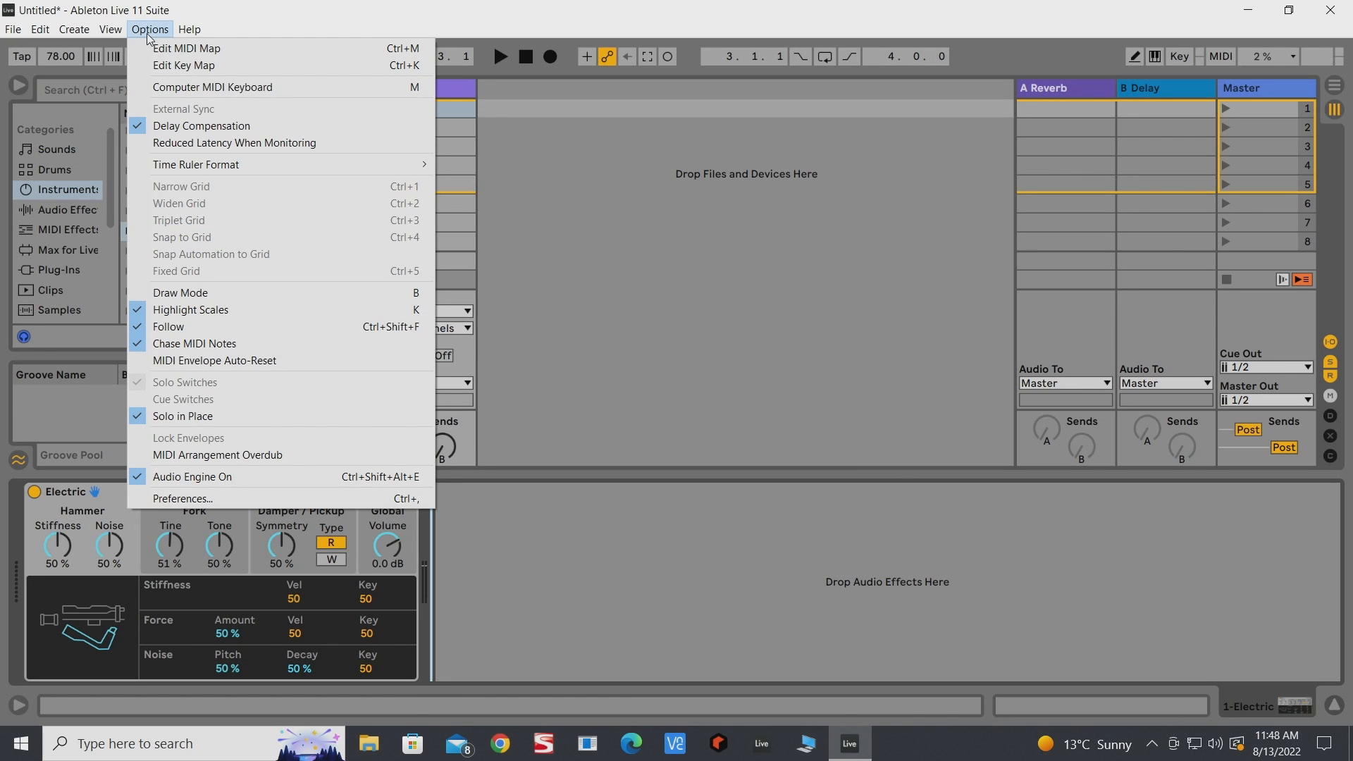
pyautogui.moveTo(76, 37)
pyautogui.click(1151, 743)
pyautogui.rightClick(1136, 709)
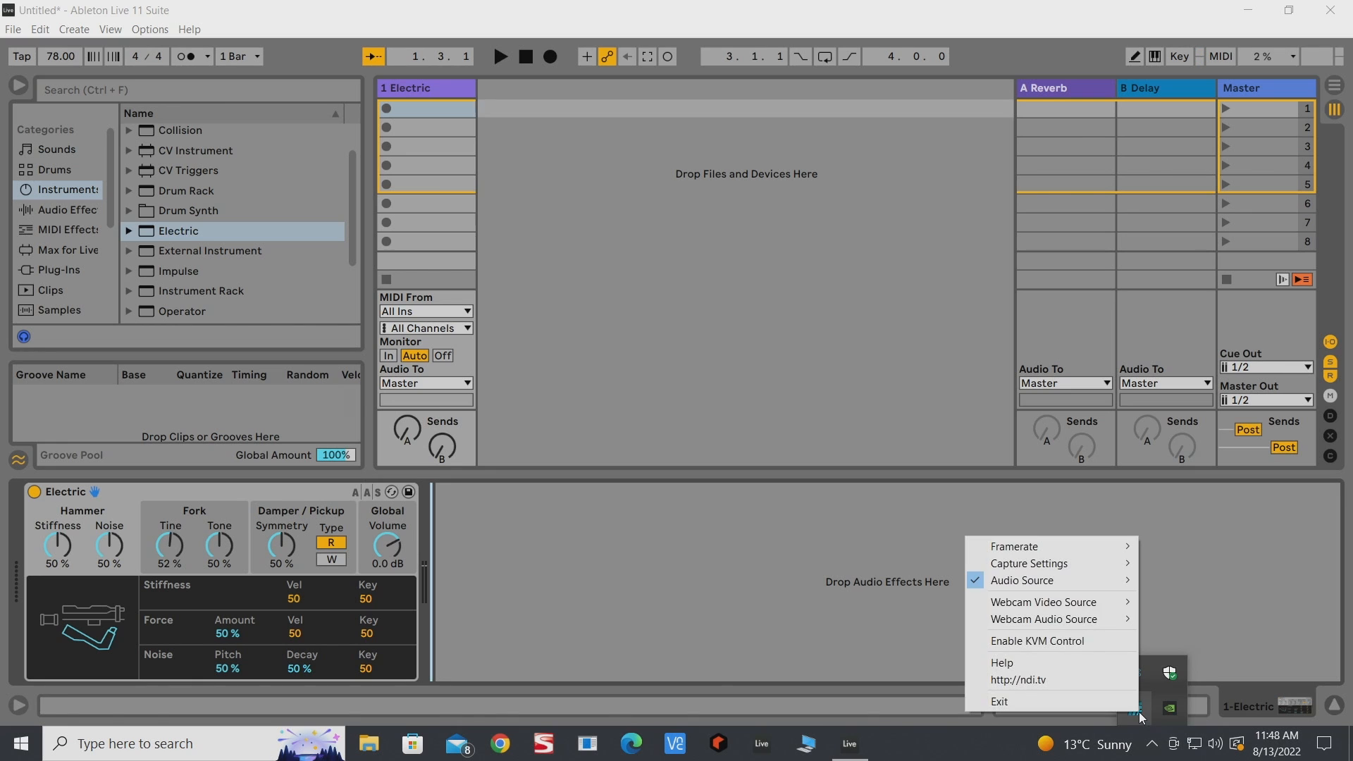
pyautogui.moveTo(1074, 587)
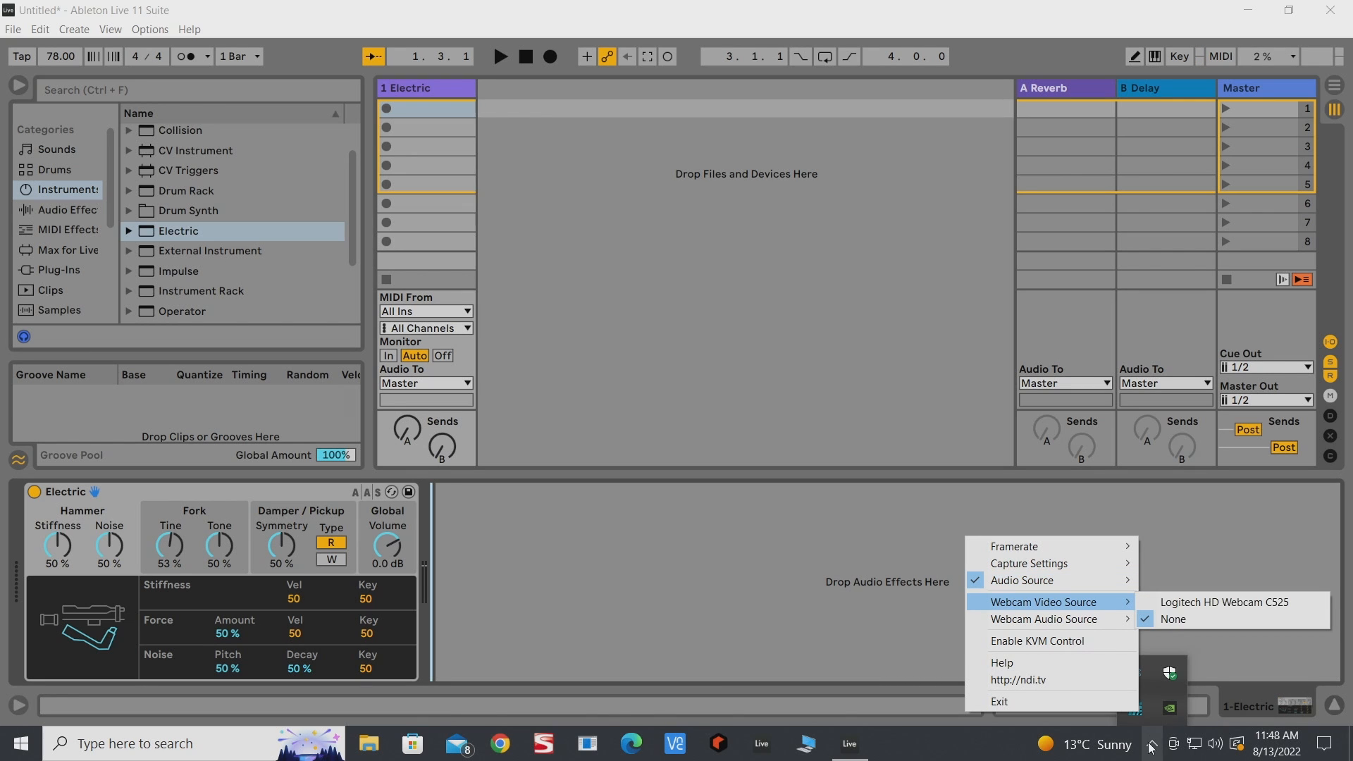
pyautogui.rightClick(1145, 709)
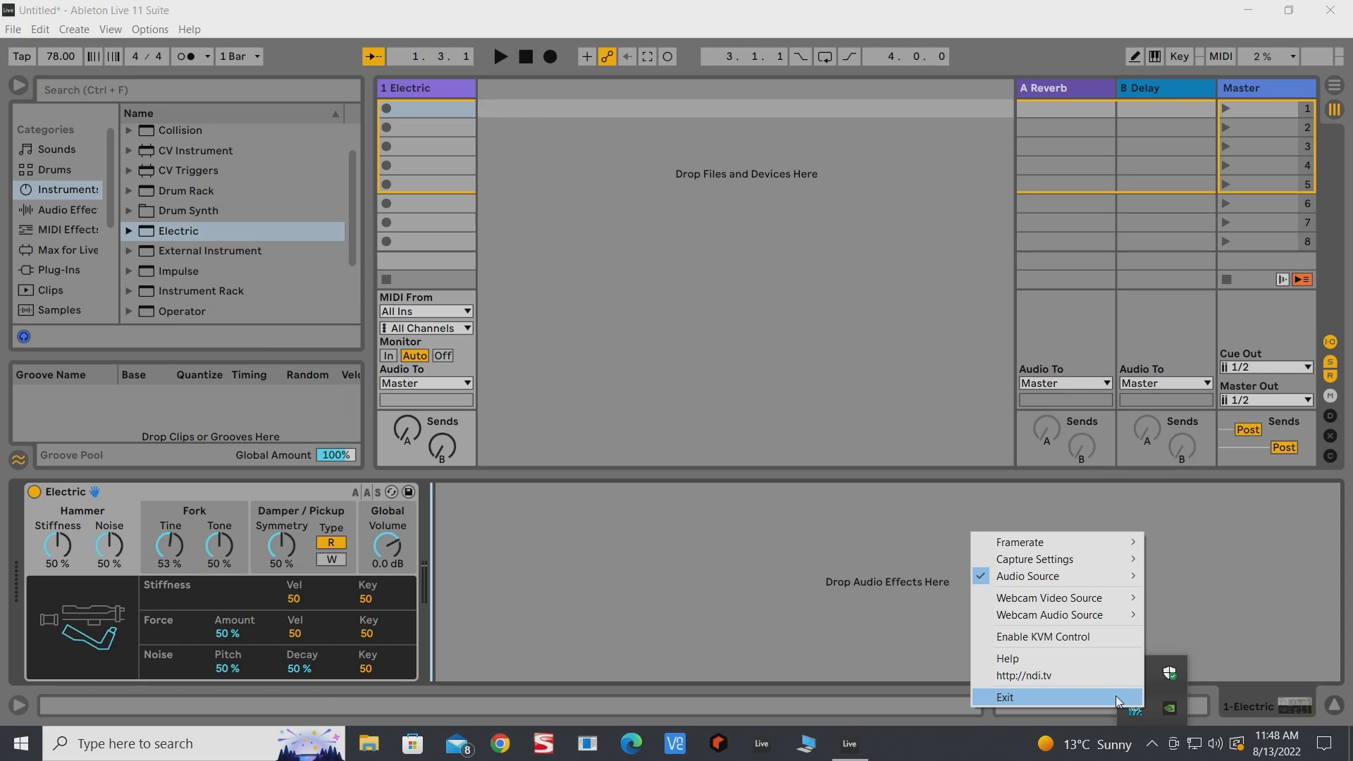
pyautogui.click(1116, 696)
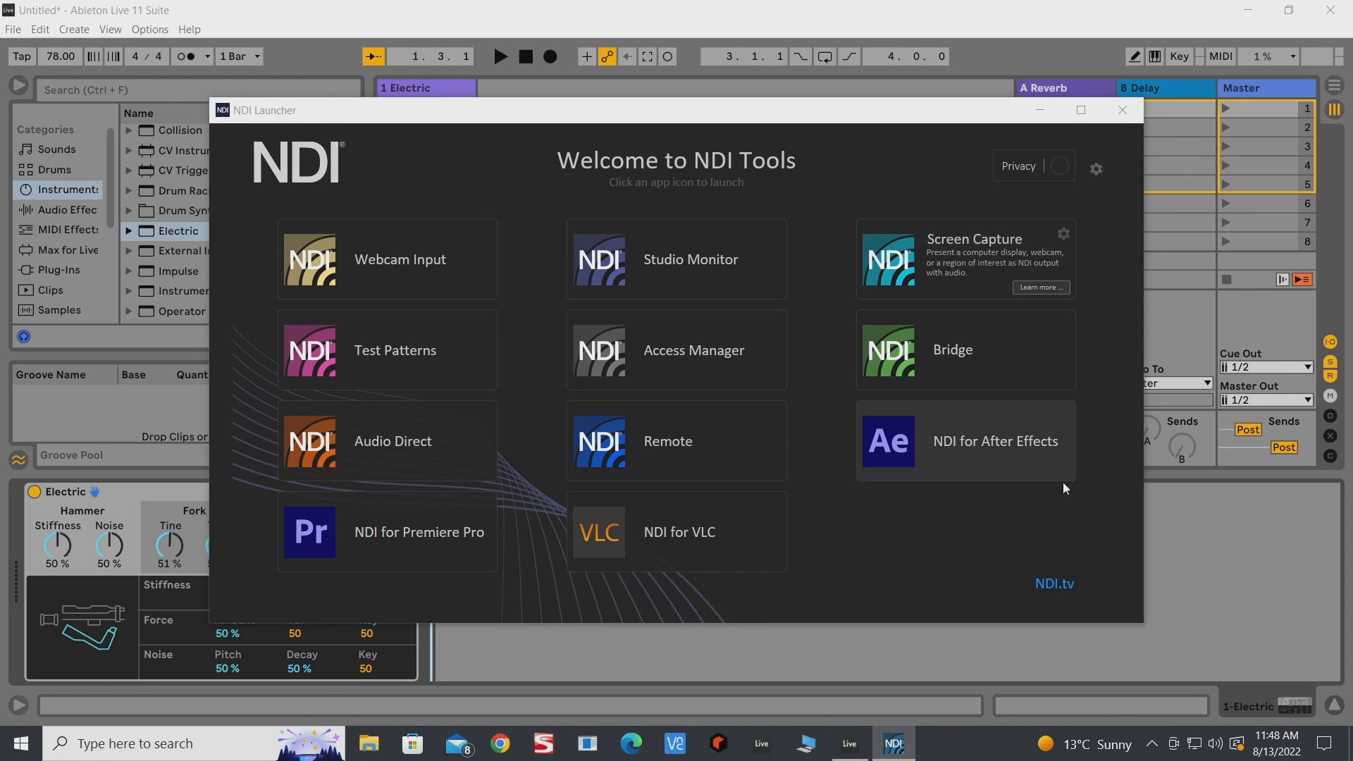
# - Check which audio source the restarted NDI Screen Capture uses, and close the NDI Launcher
pyautogui.click(1153, 743)
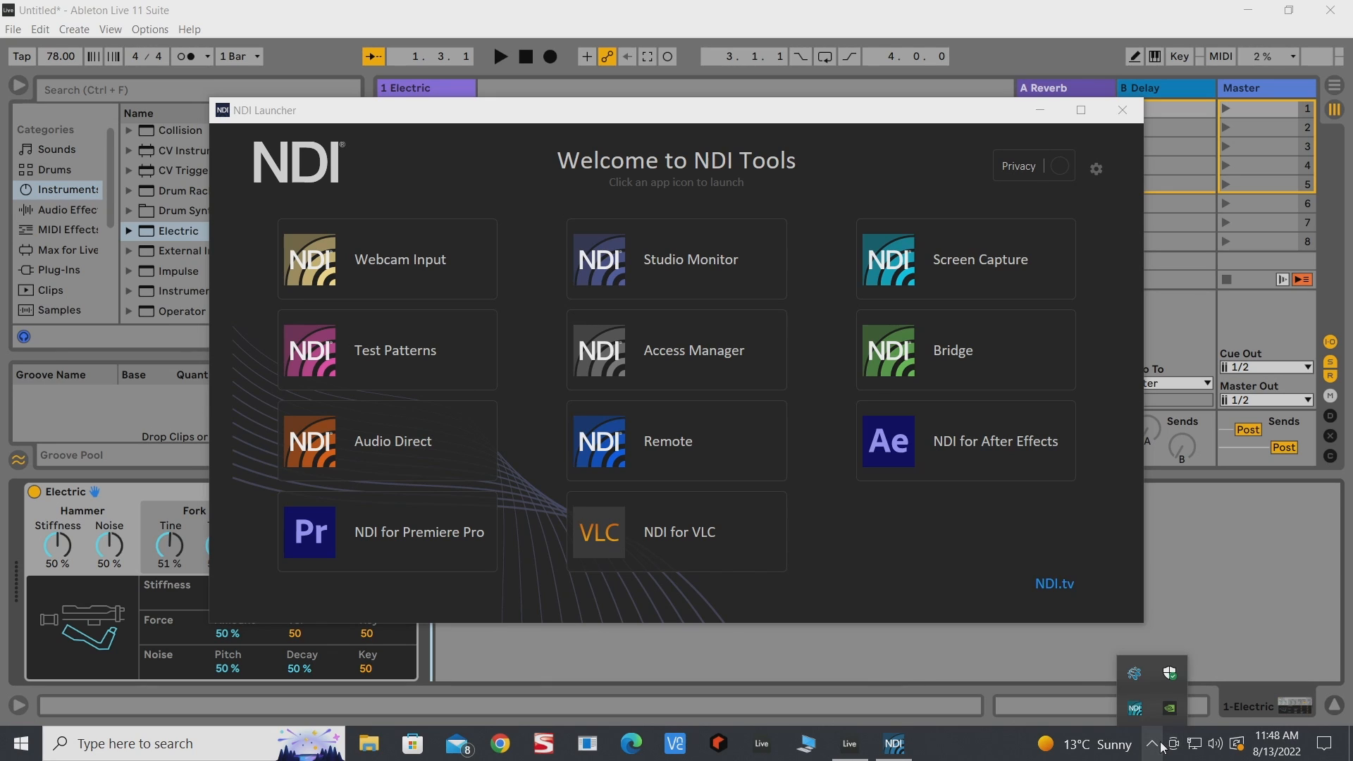
pyautogui.rightClick(1143, 713)
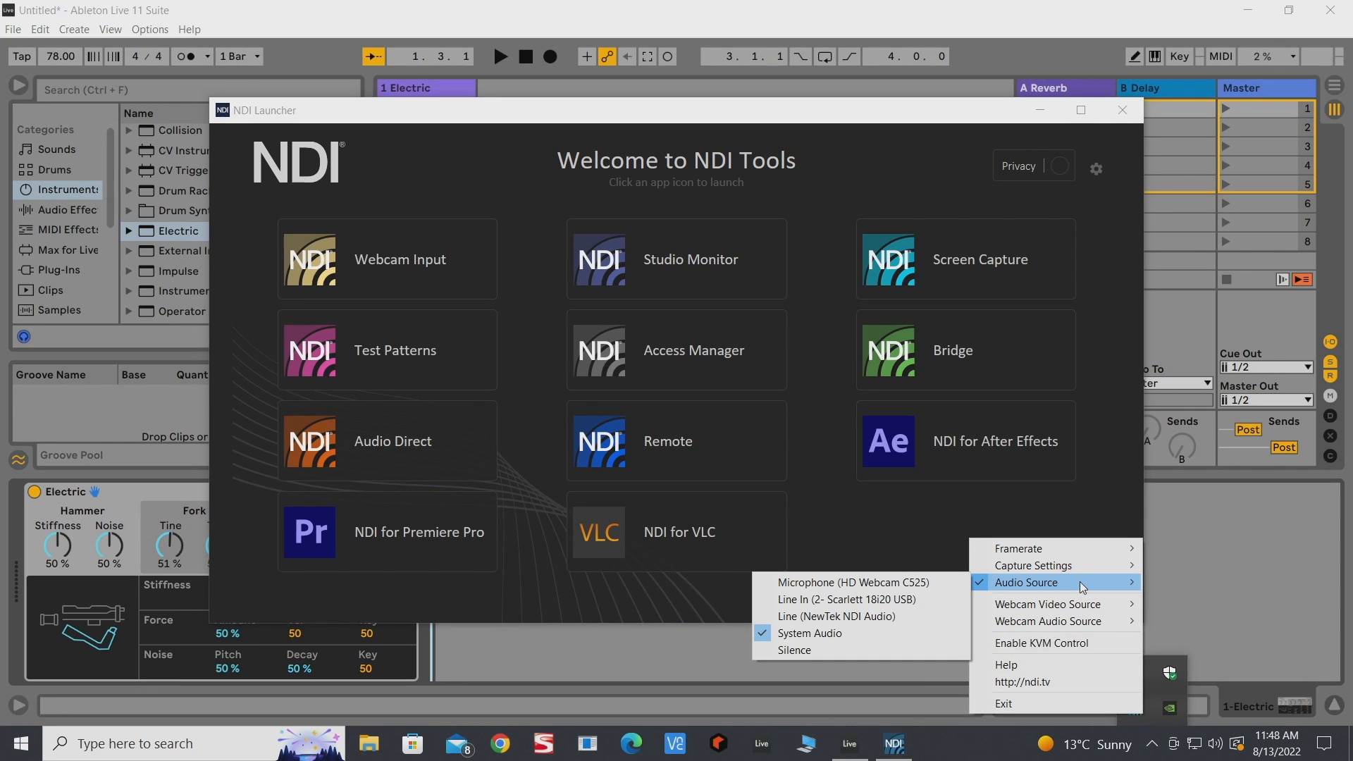
pyautogui.click(1123, 109)
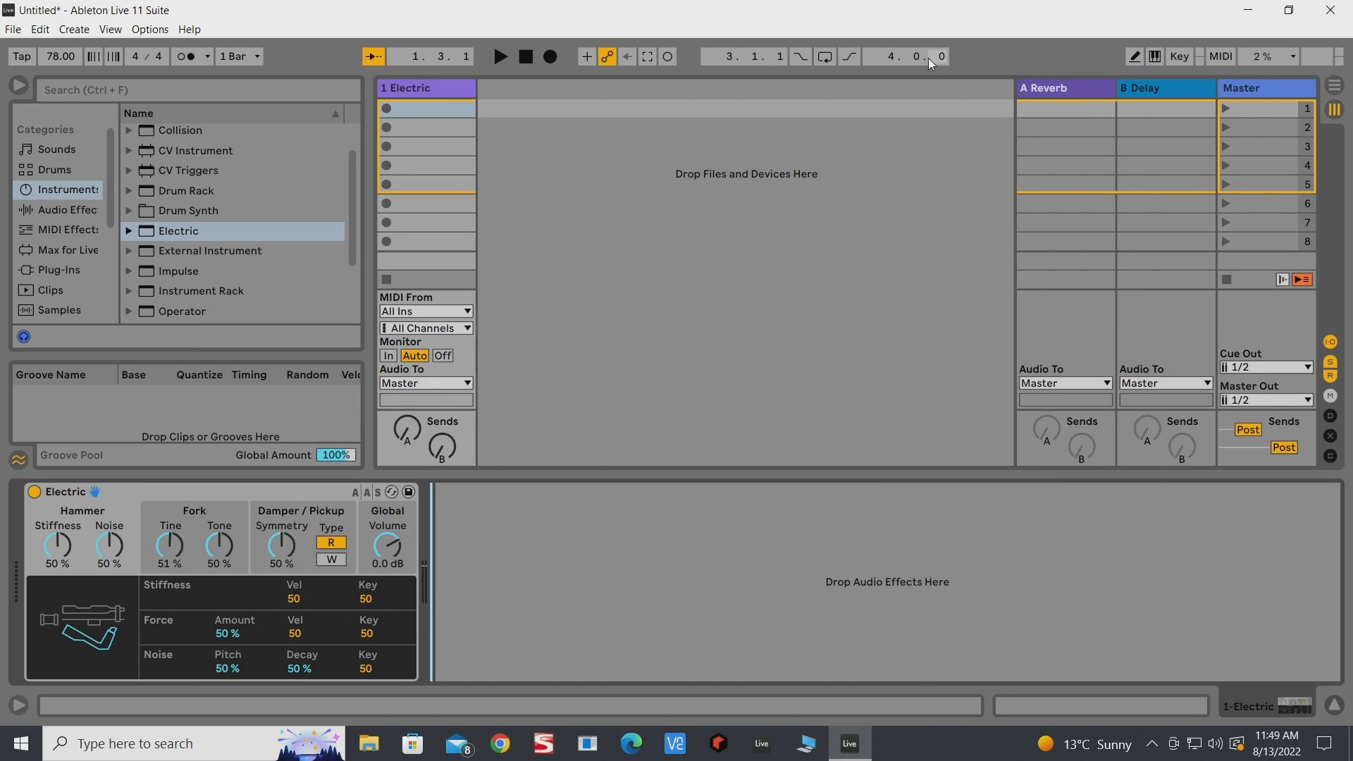
pyautogui.click(1153, 744)
pyautogui.rightClick(1134, 709)
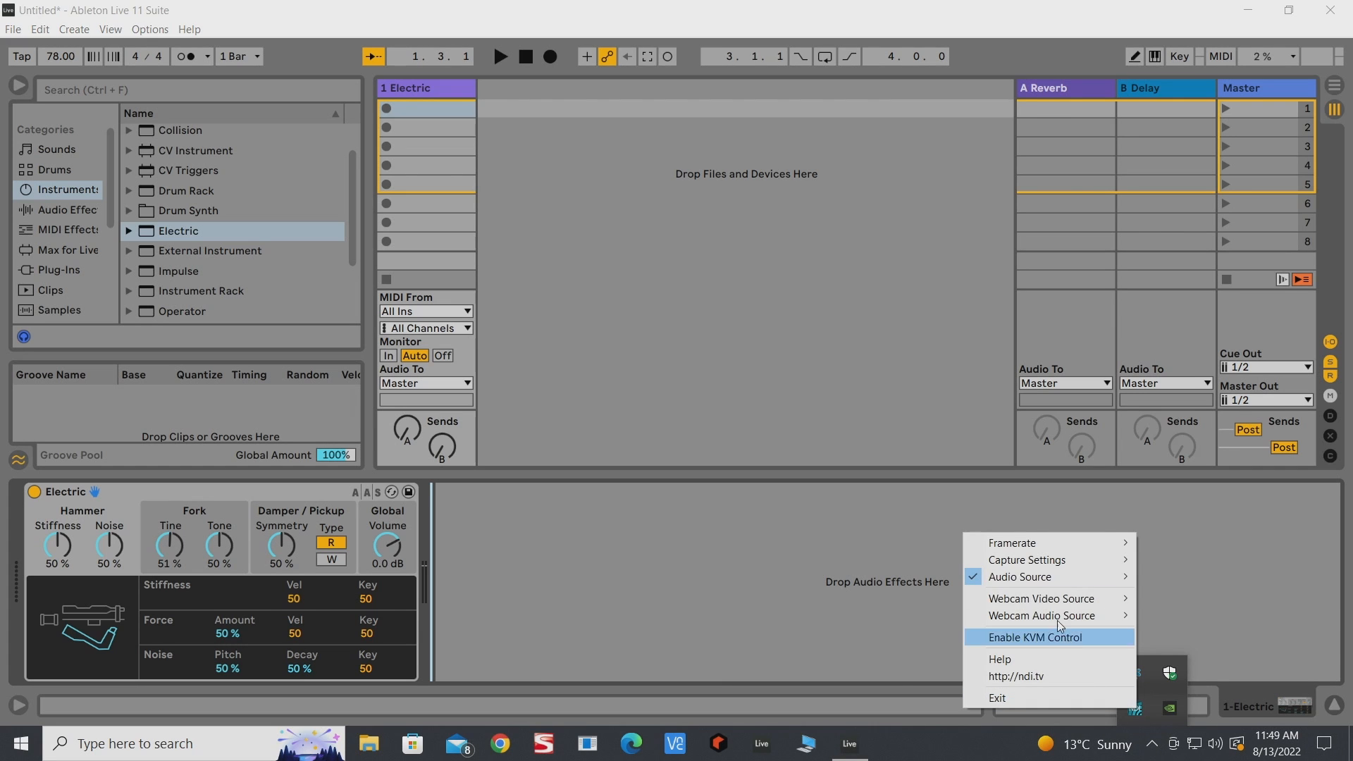
pyautogui.moveTo(1050, 578)
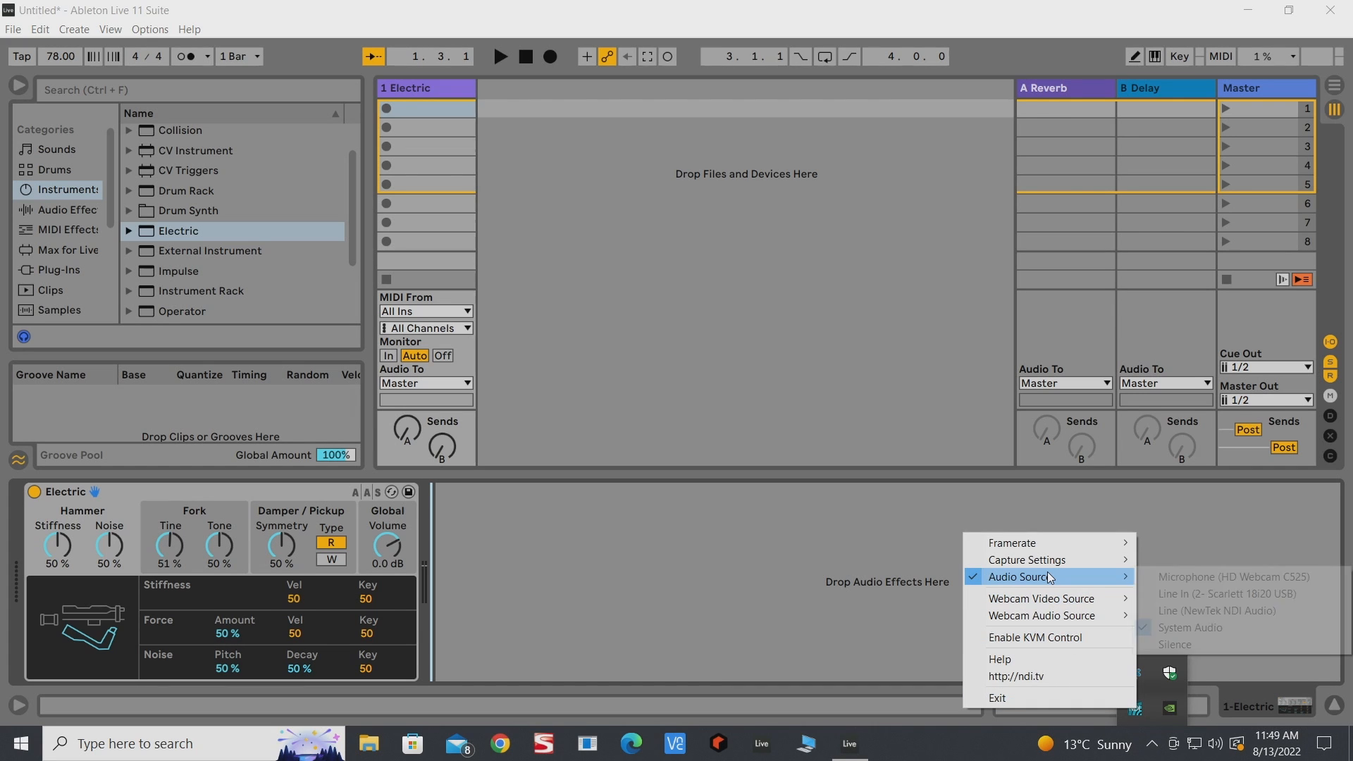
pyautogui.click(844, 526)
# - Check the output device in Ableton Live's audio preferences, and close them without changes
pyautogui.click(150, 29)
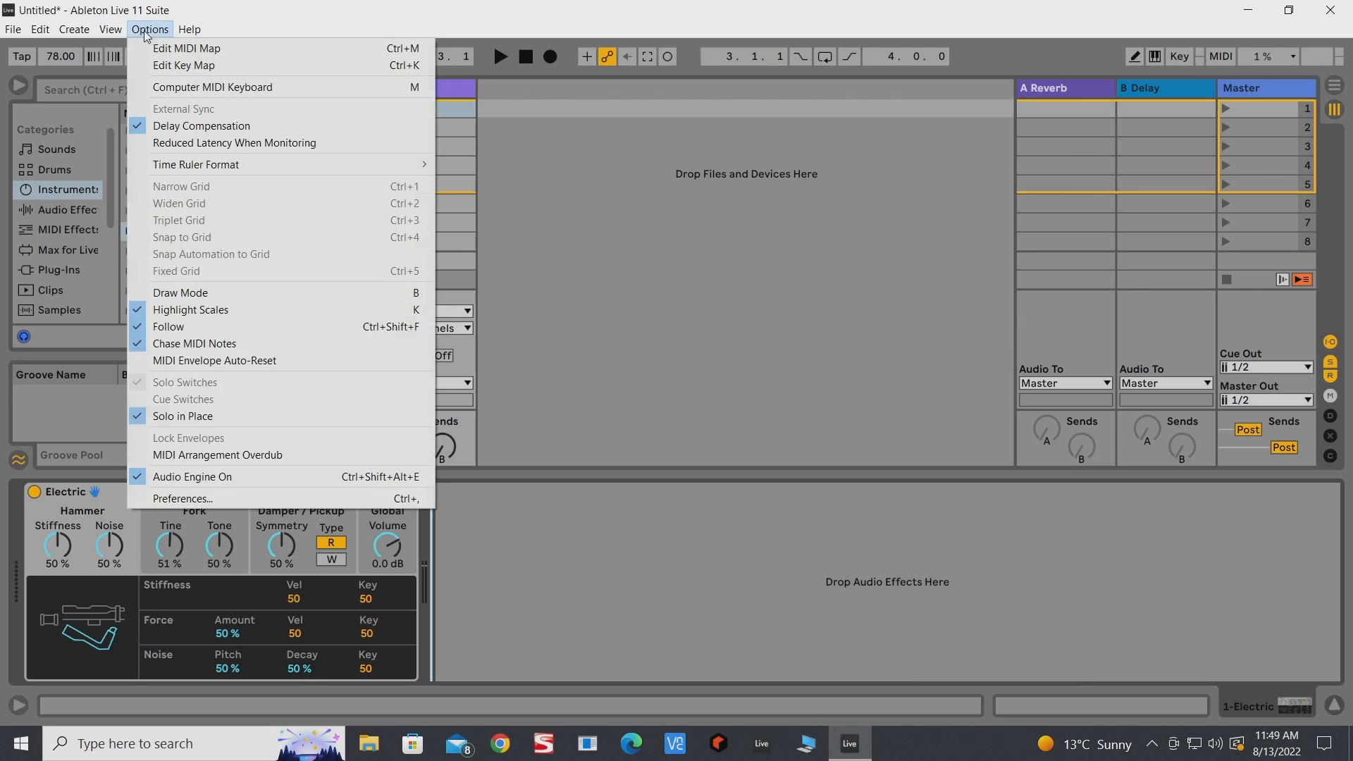
pyautogui.click(217, 497)
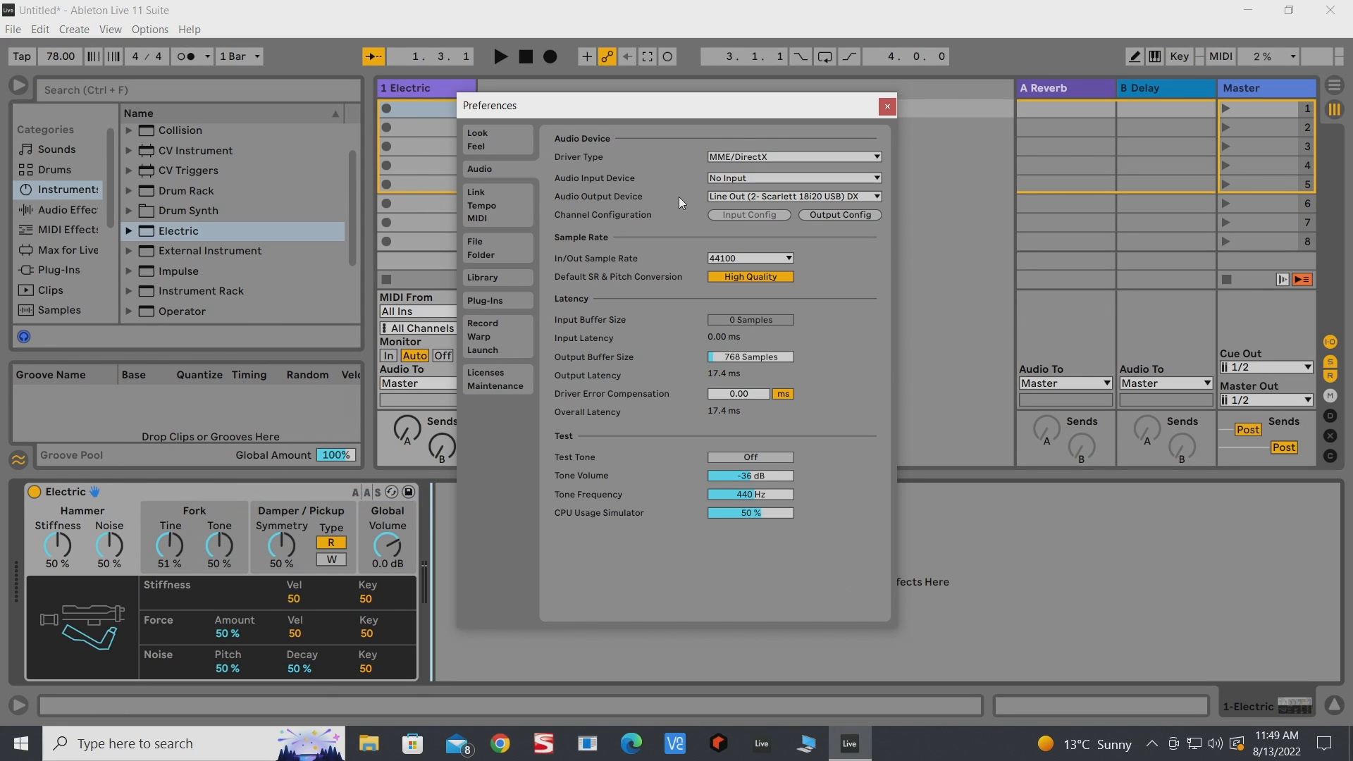
pyautogui.click(887, 107)
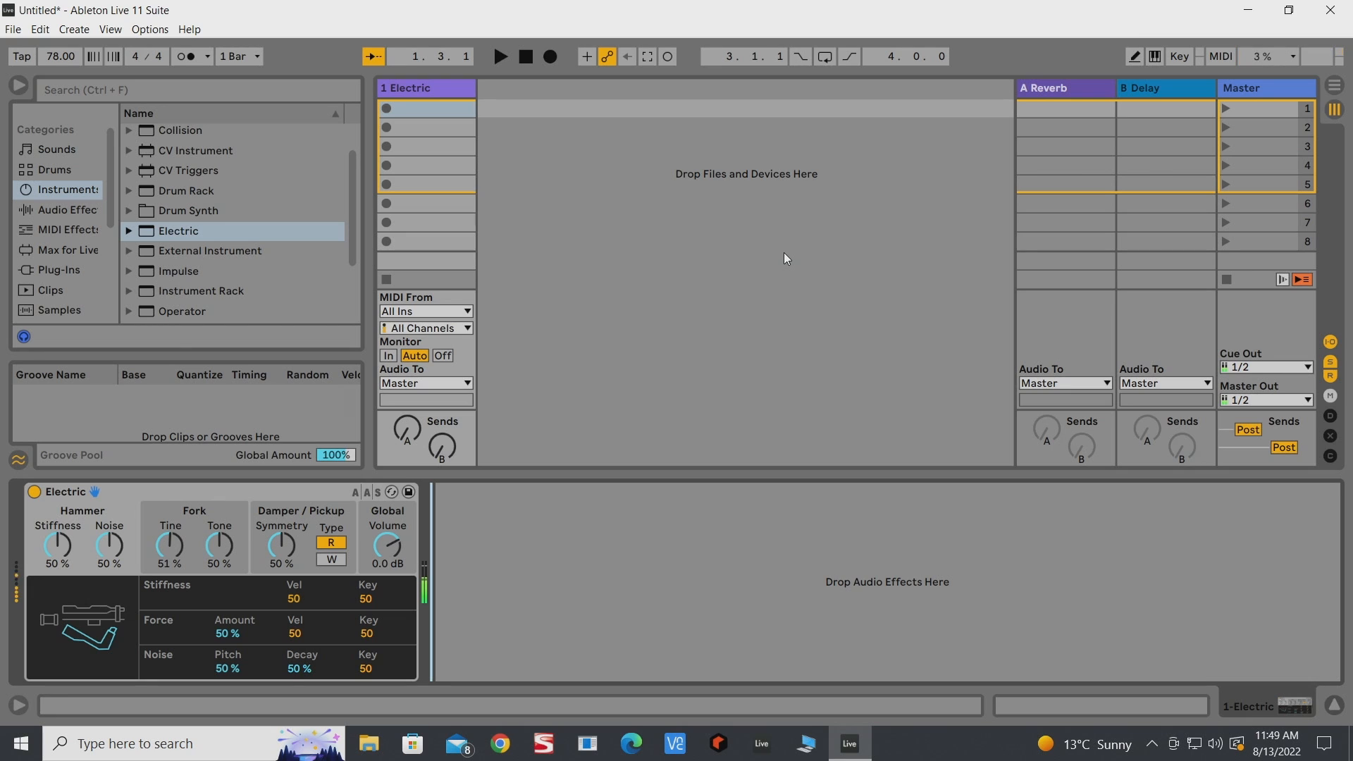